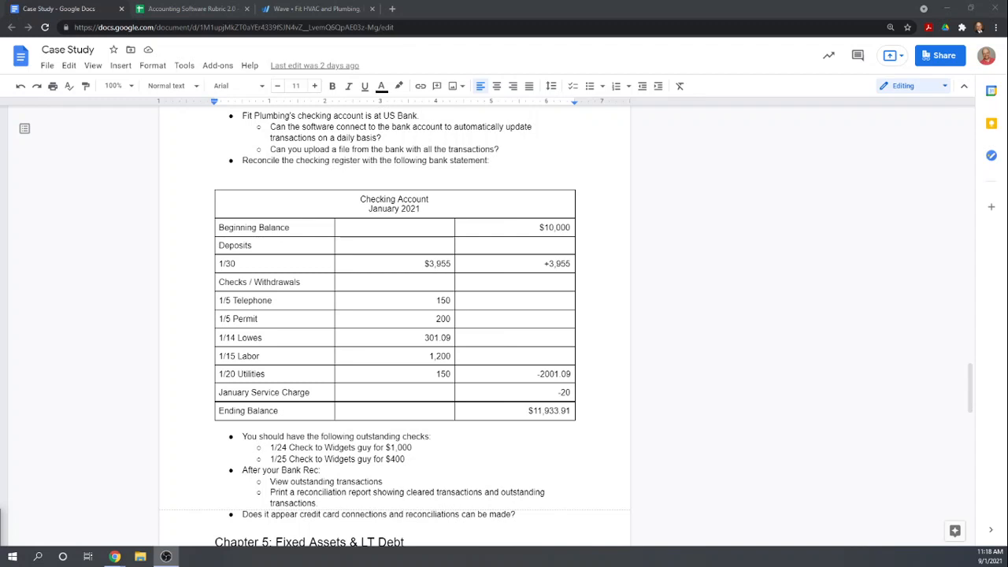
Review the Chapter 4 banking tasks in the case study, and switch to Wave to open its connected bank accounts page
scroll(334, 414, "up", 1)
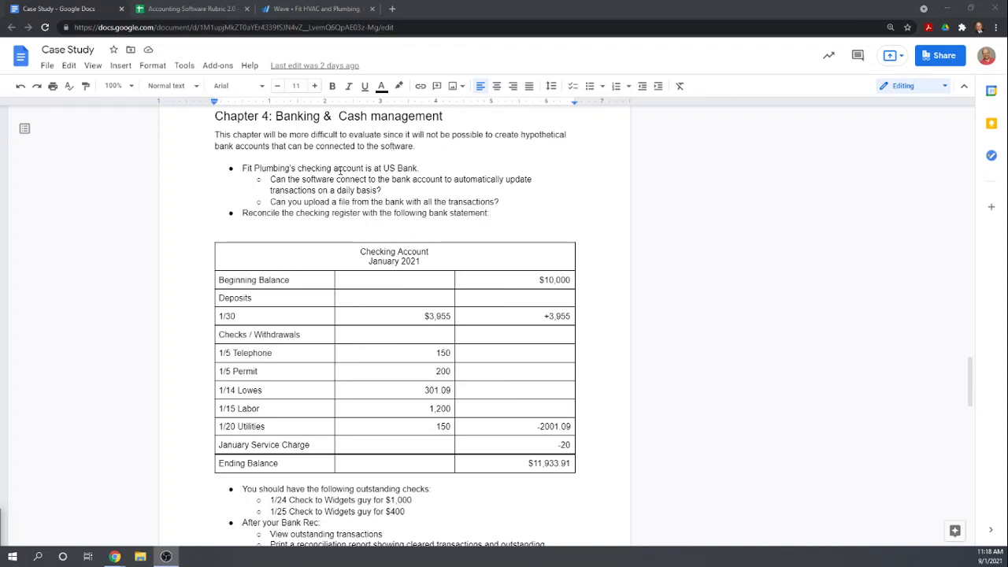
scroll(394, 172, "down", 1)
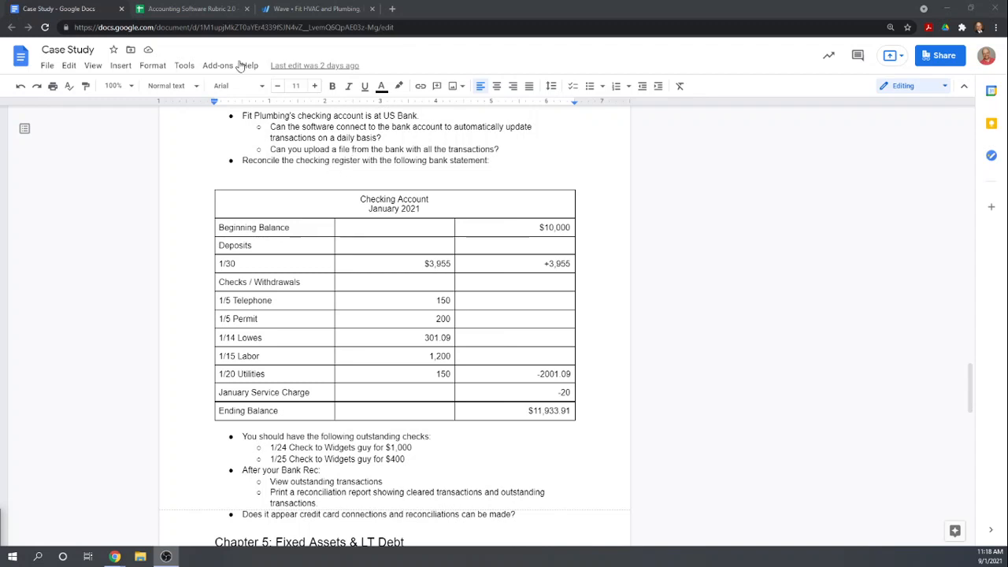
left_click(297, 14)
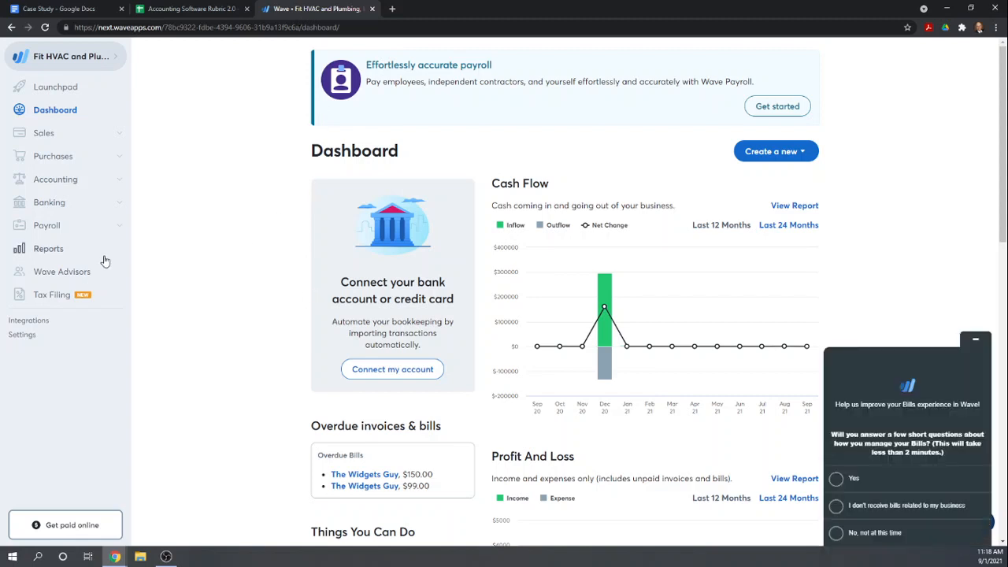
left_click(45, 204)
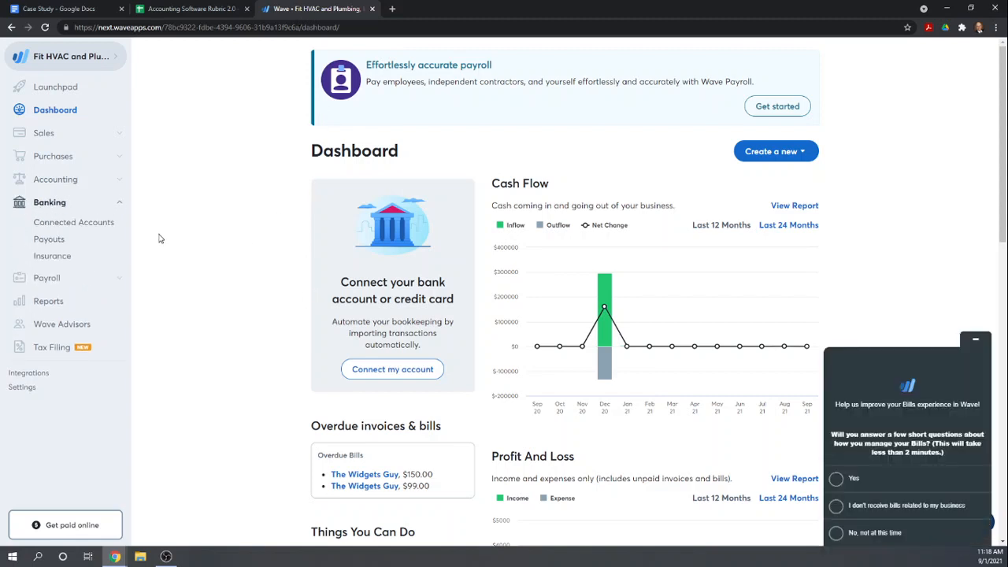
left_click(55, 227)
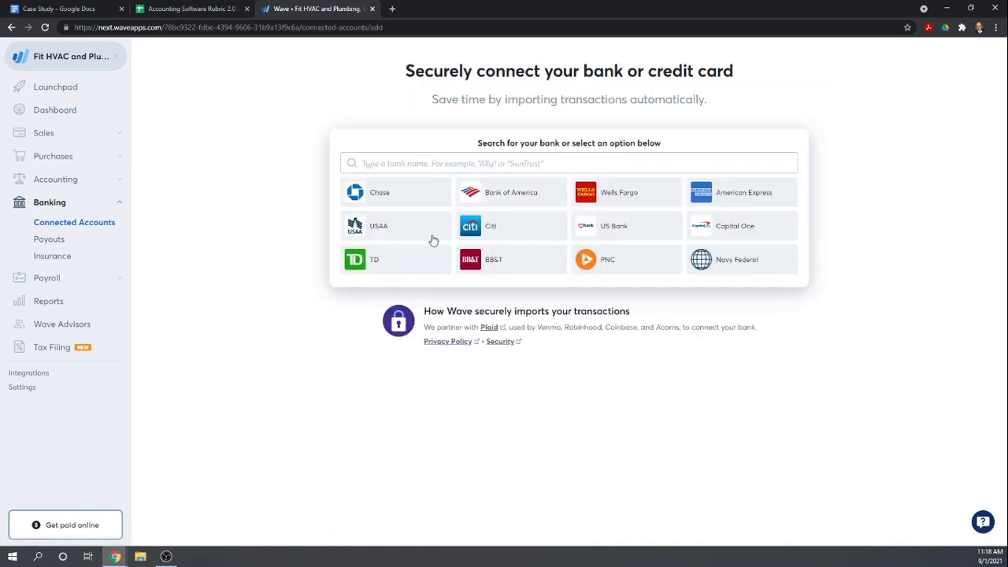
Search the bank list for "us bank", choose U.S. Bank, and continue to its credentials form
left_click(461, 161)
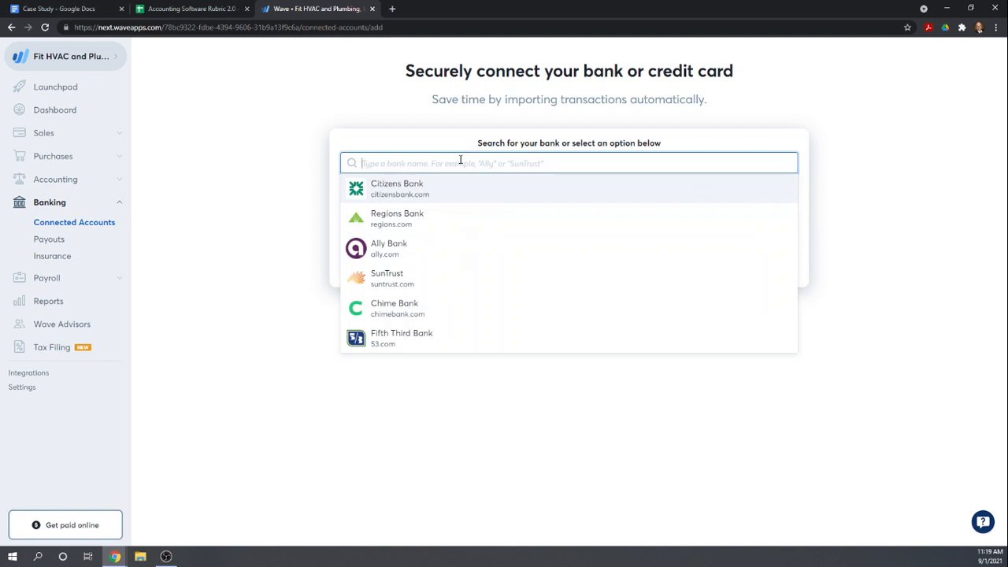
type("us bank")
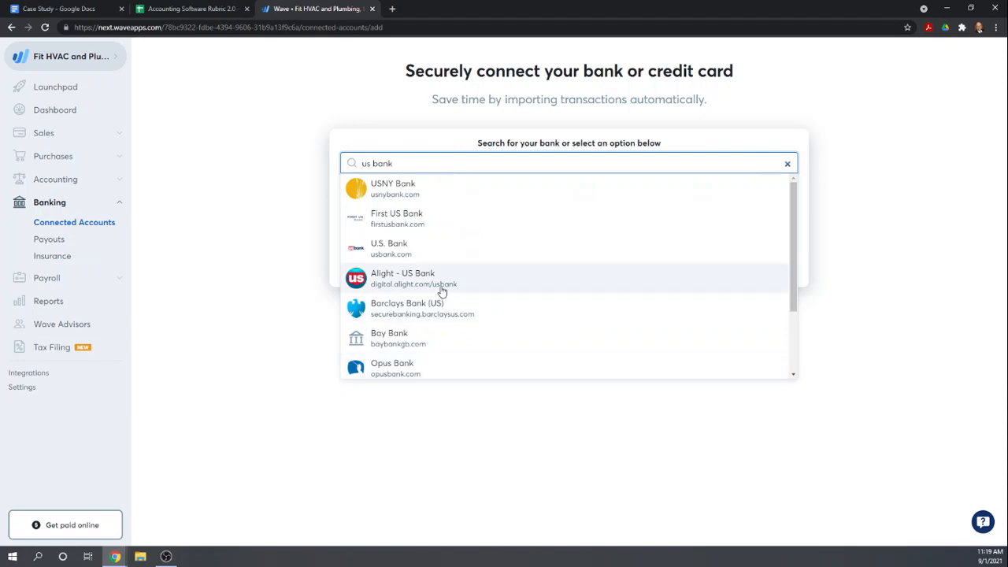
left_click(388, 249)
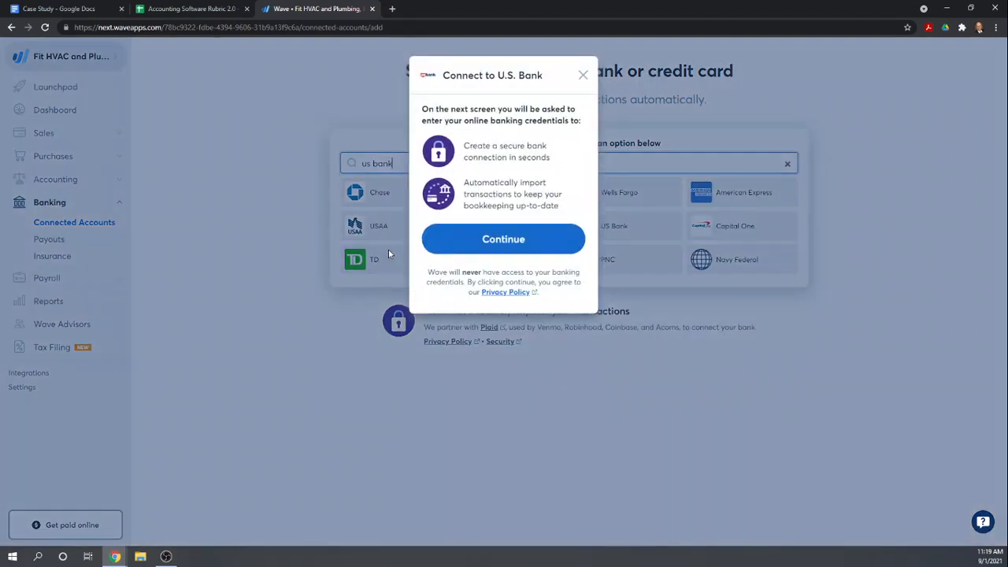
left_click(503, 236)
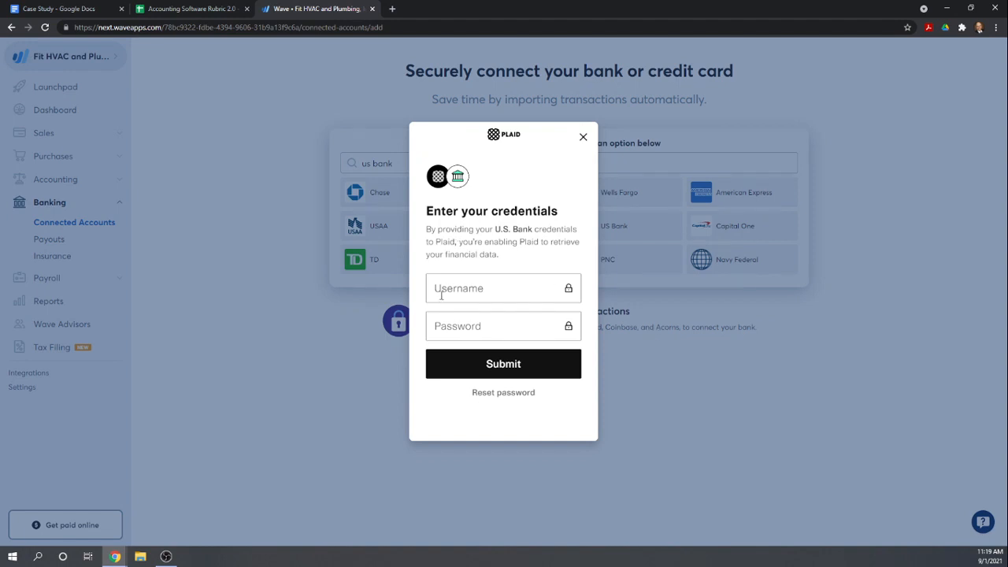
Exit the Plaid connection to U.S. Bank without entering any credentials
left_click(584, 140)
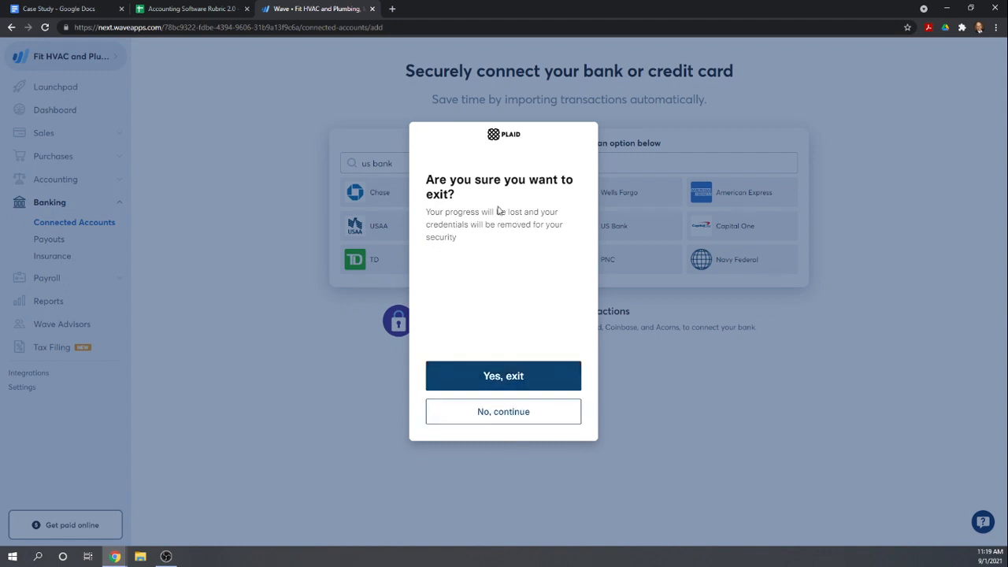
left_click(504, 426)
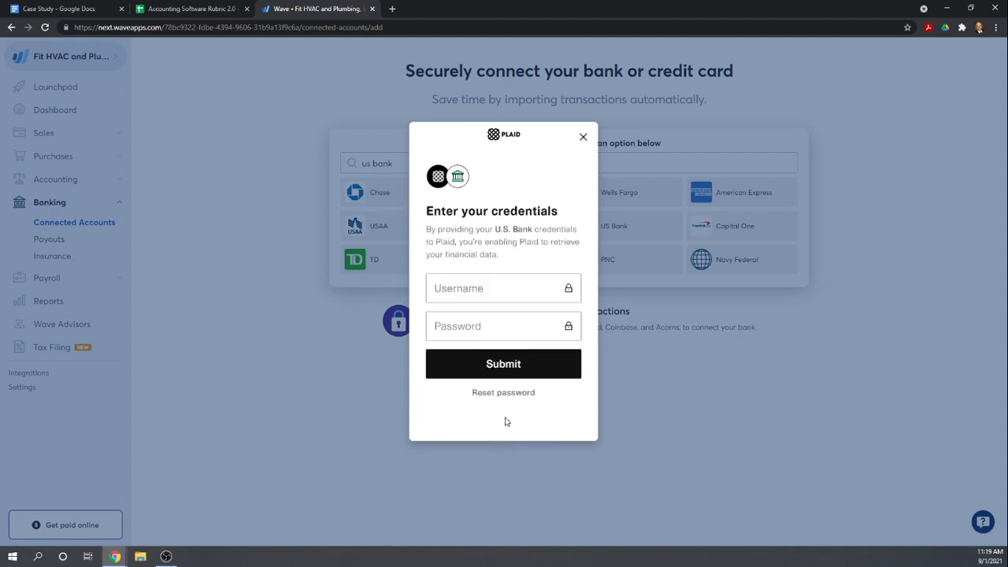
left_click(583, 138)
left_click(494, 386)
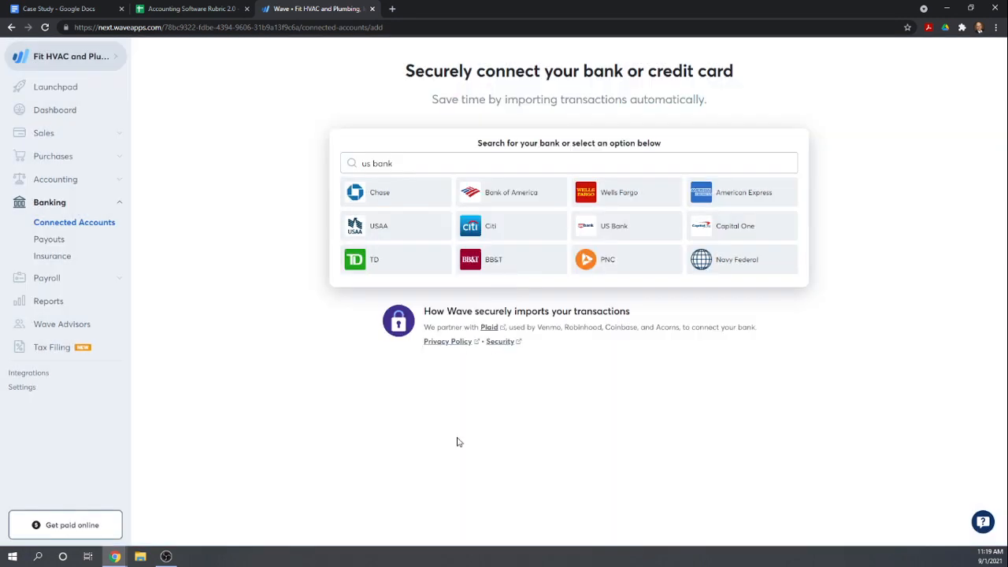
In the Accounting Software Rubric sheet, score Wave 1 for "Software connect to bank account"
left_click(168, 8)
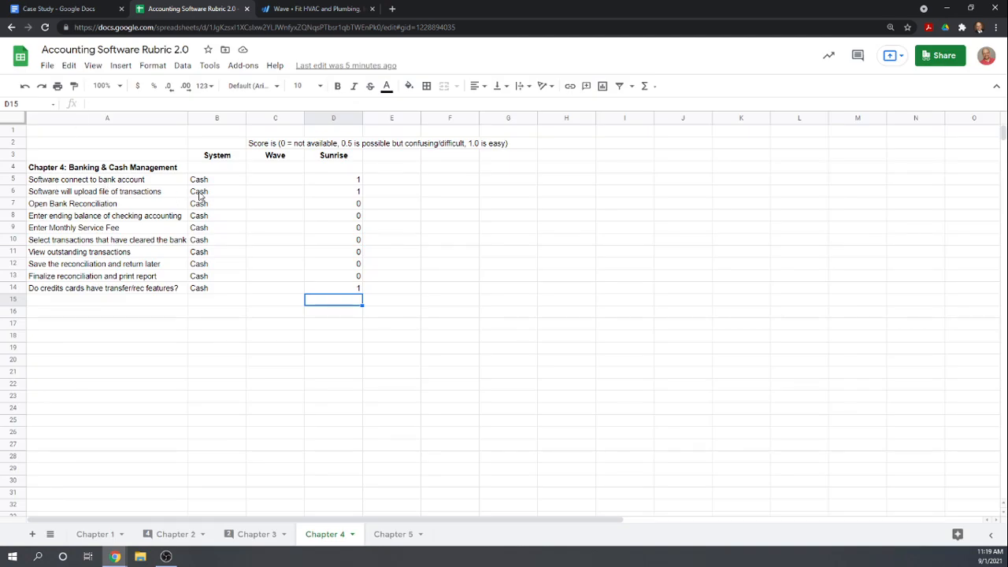
left_click(274, 180)
type("1")
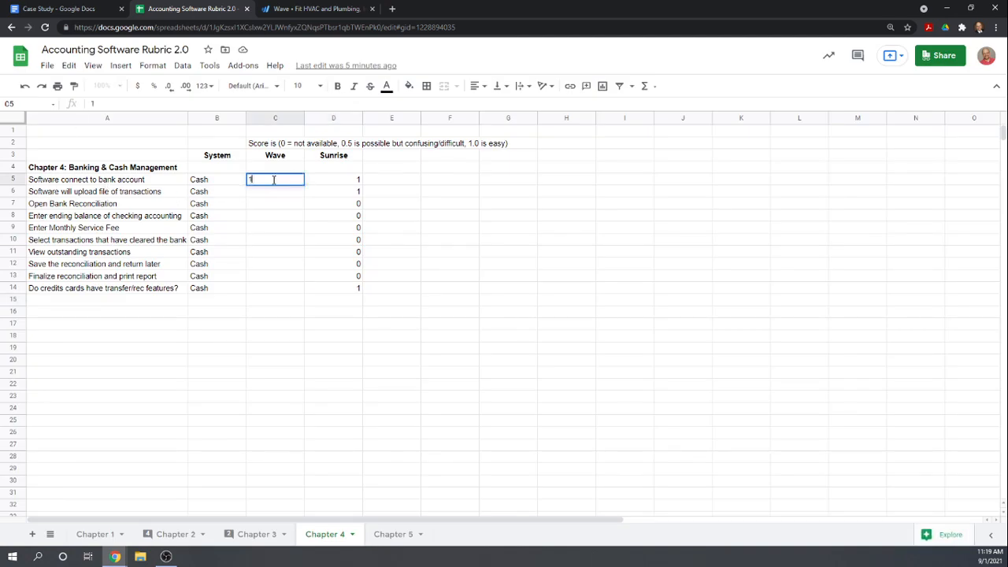
key("Return")
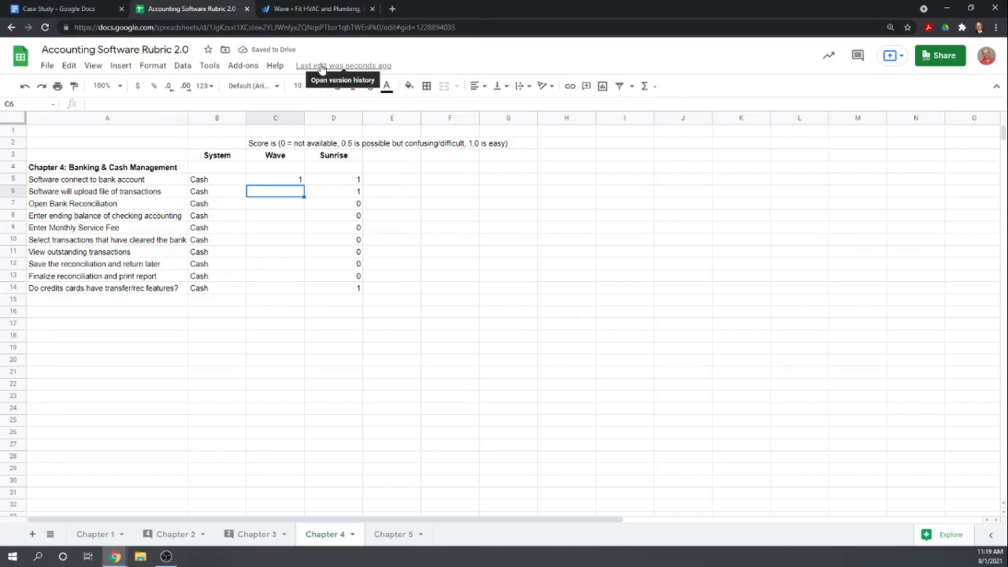
Return to Wave and open the bank statement upload form for the transactions to examine its supported file types
left_click(312, 9)
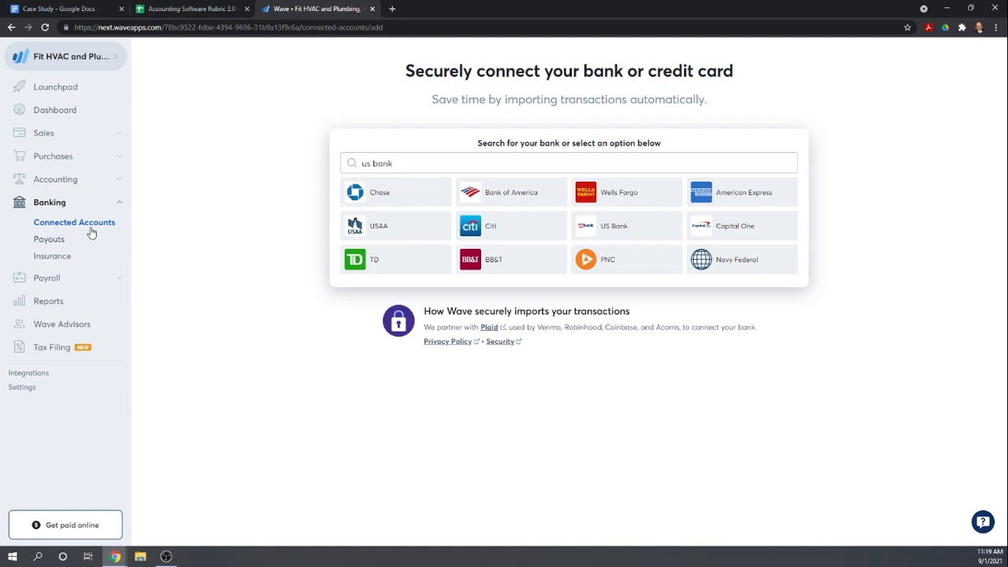
left_click(45, 181)
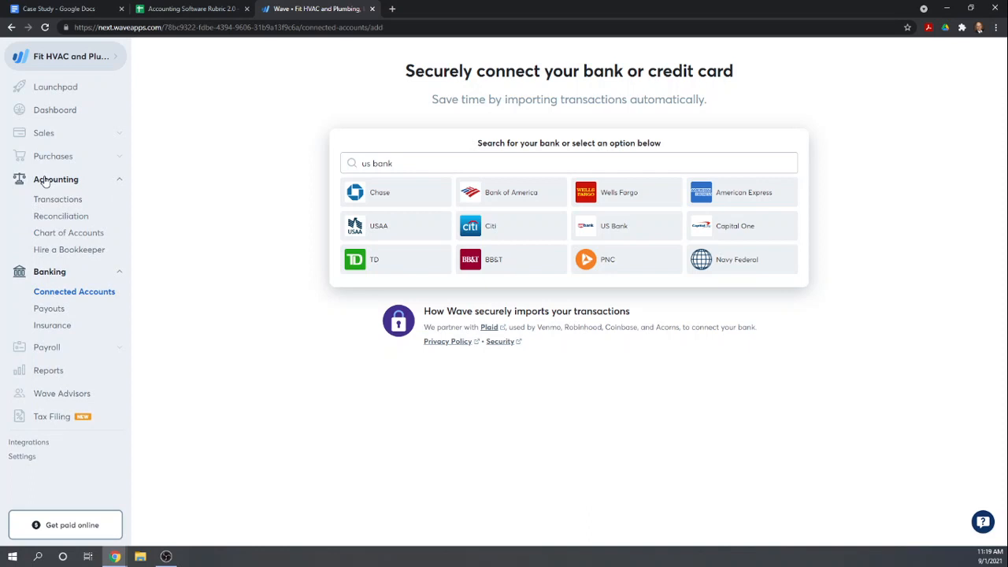
left_click(63, 201)
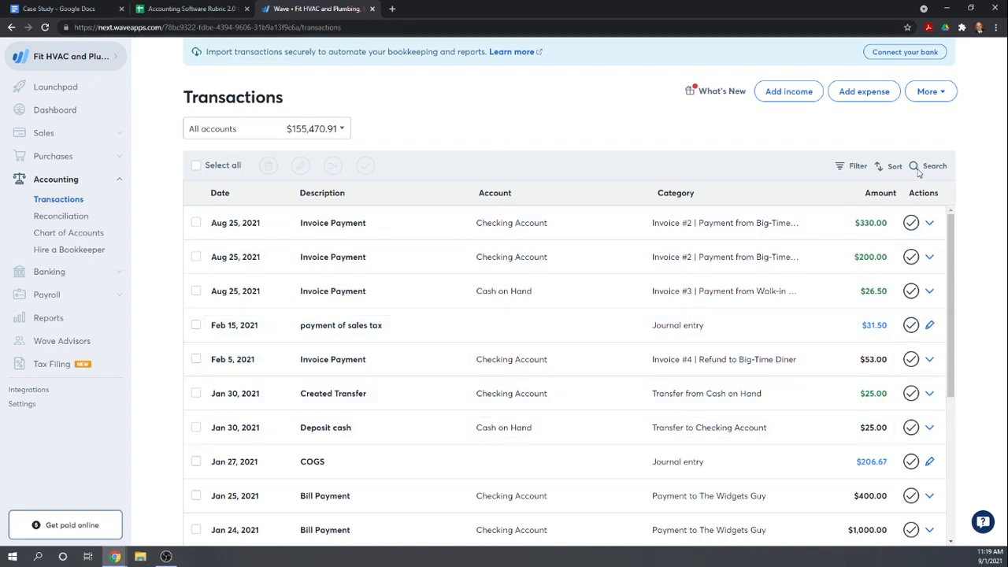
left_click(947, 93)
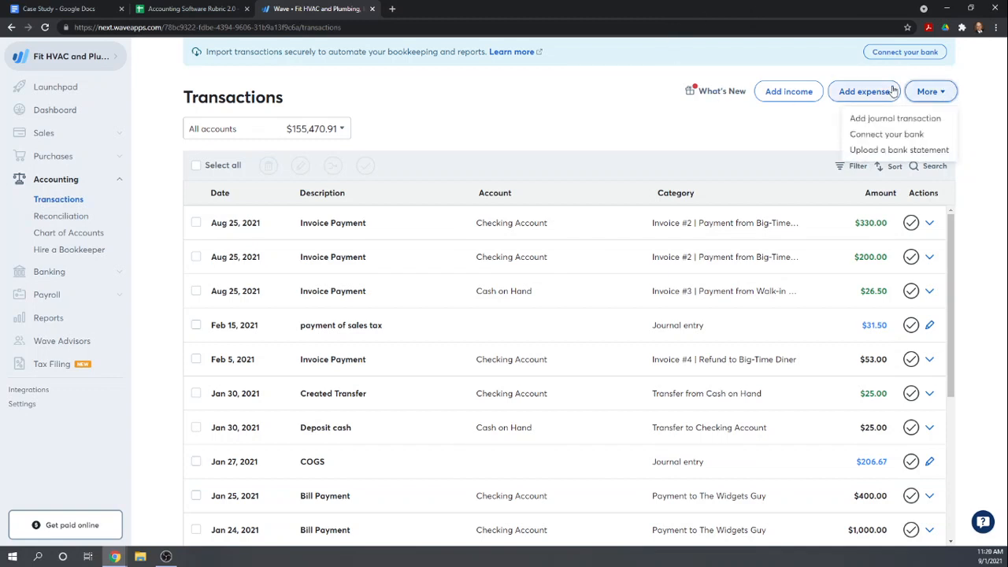
left_click(901, 152)
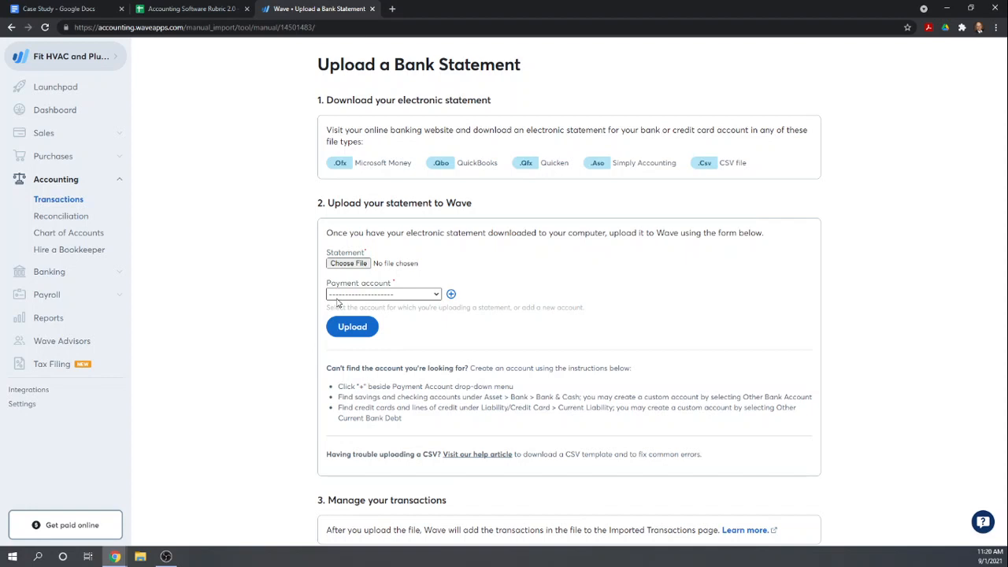
In the rubric sheet, score Wave 1 for "Software will upload file of transactions"
left_click(153, 11)
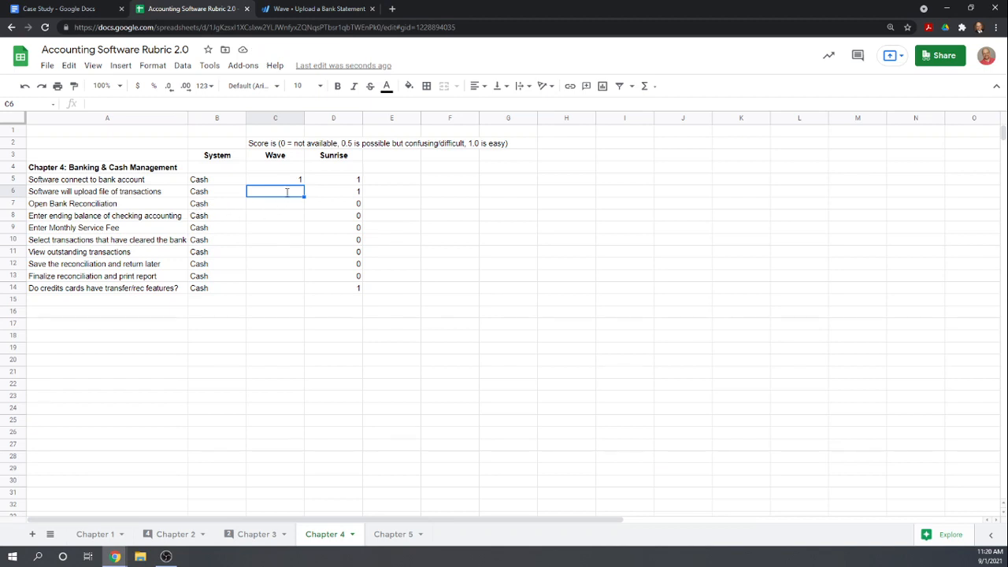
type("1")
key("Return")
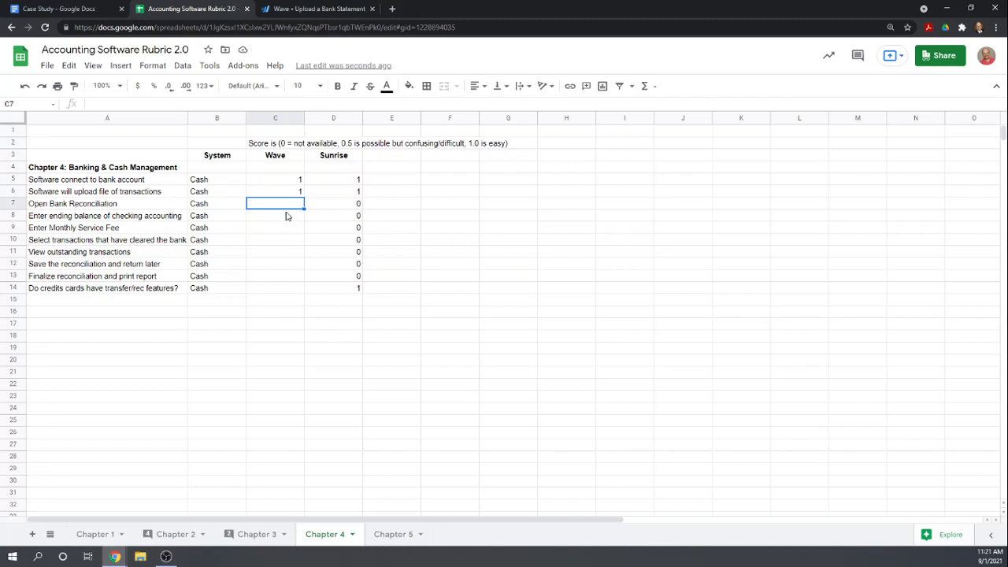
Check the January 2021 bank statement in the case study, and start reconciling the Checking Account in Wave
left_click(45, 9)
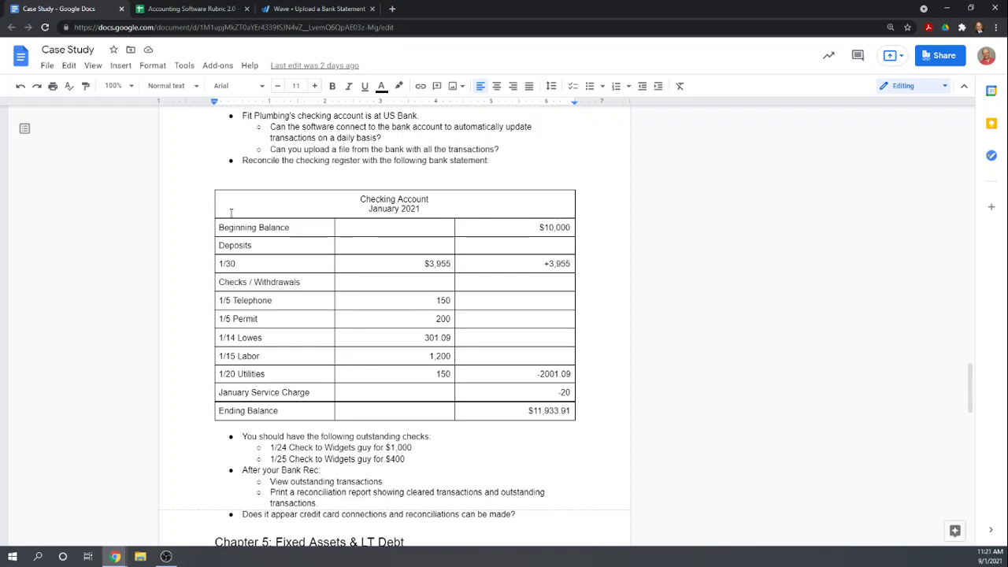
left_click(295, 11)
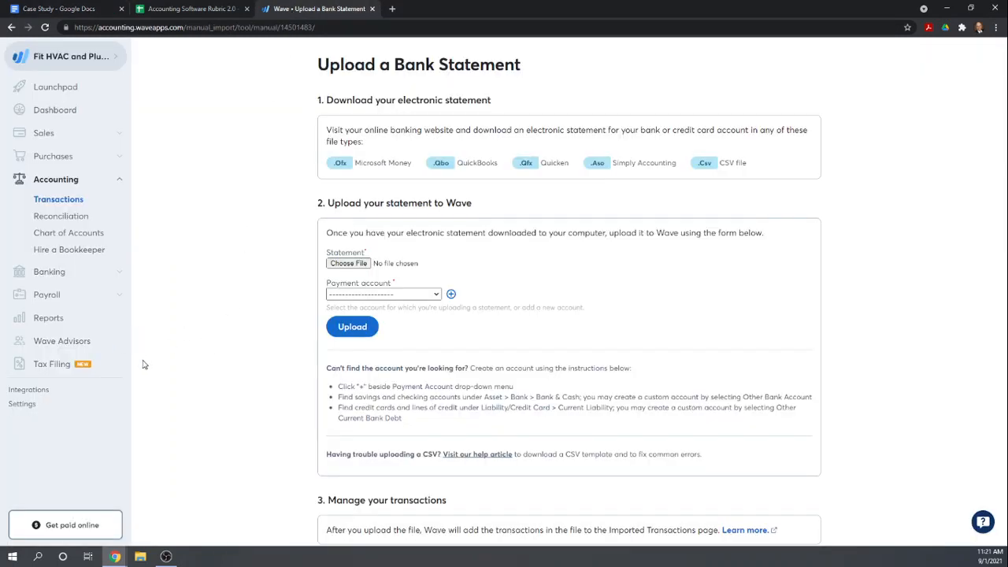
left_click(67, 217)
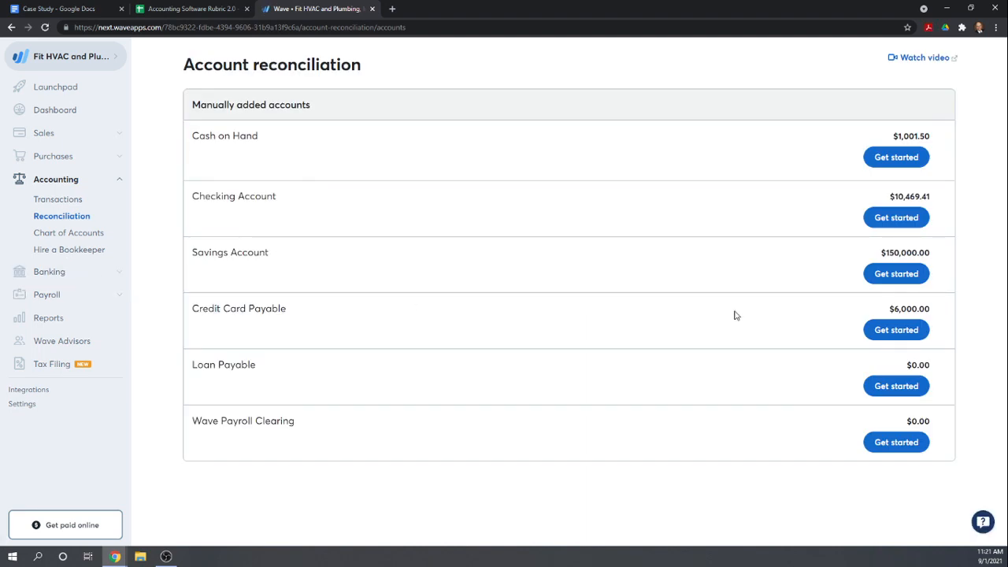
left_click(897, 220)
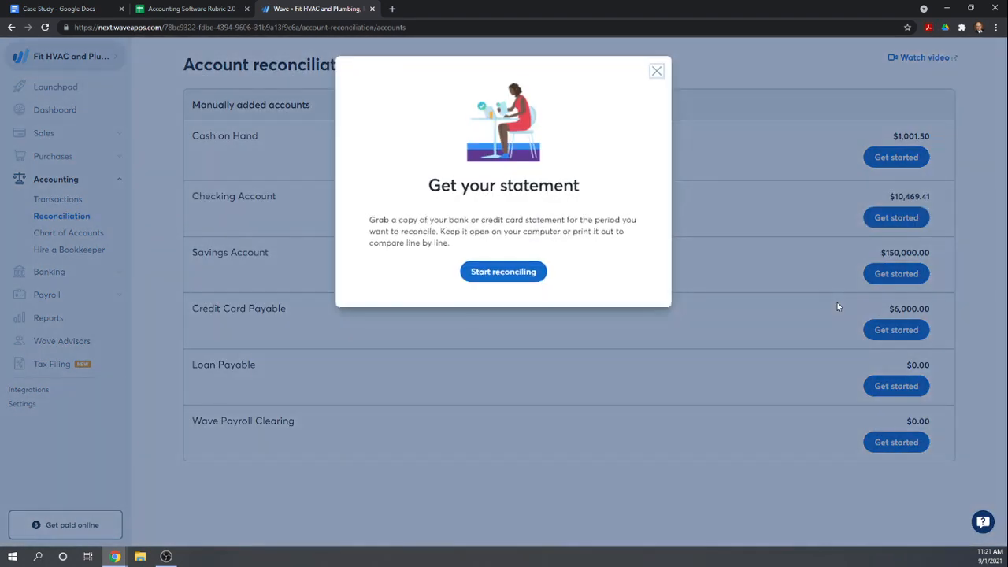
left_click(503, 272)
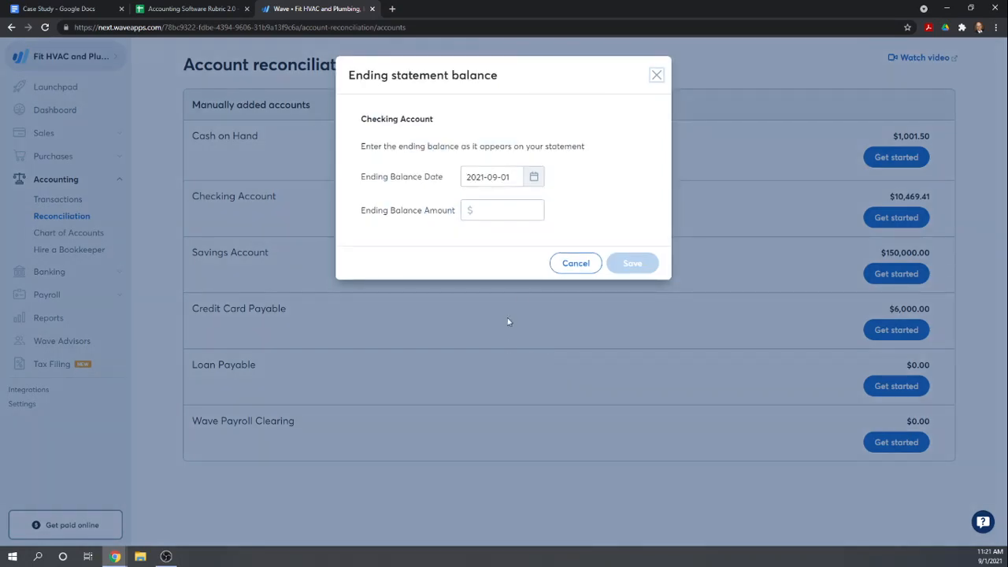
Check the statement period in the case study and set the reconciliation's ending balance date to 2021-01-31
left_click(88, 10)
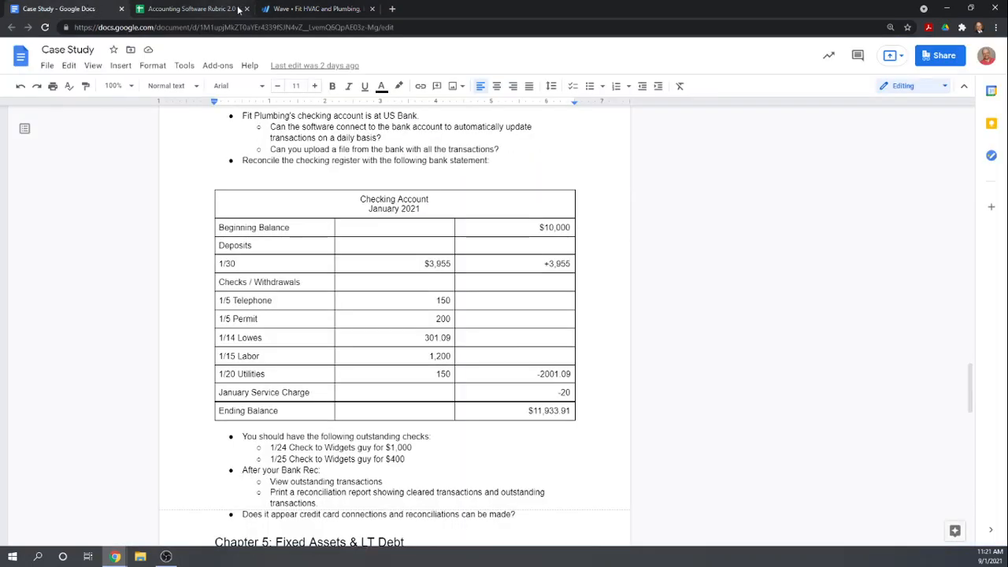
left_click(307, 10)
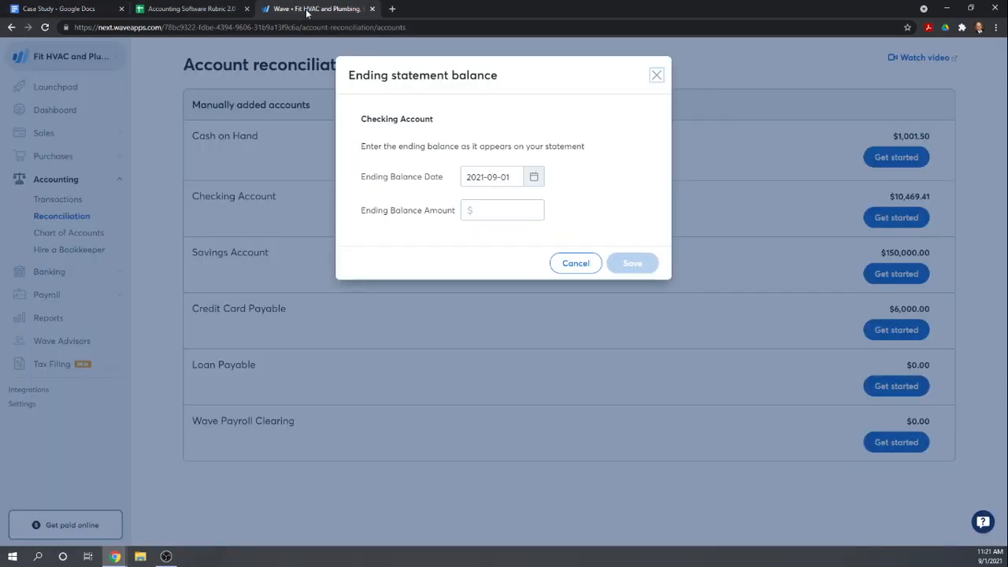
left_click(534, 176)
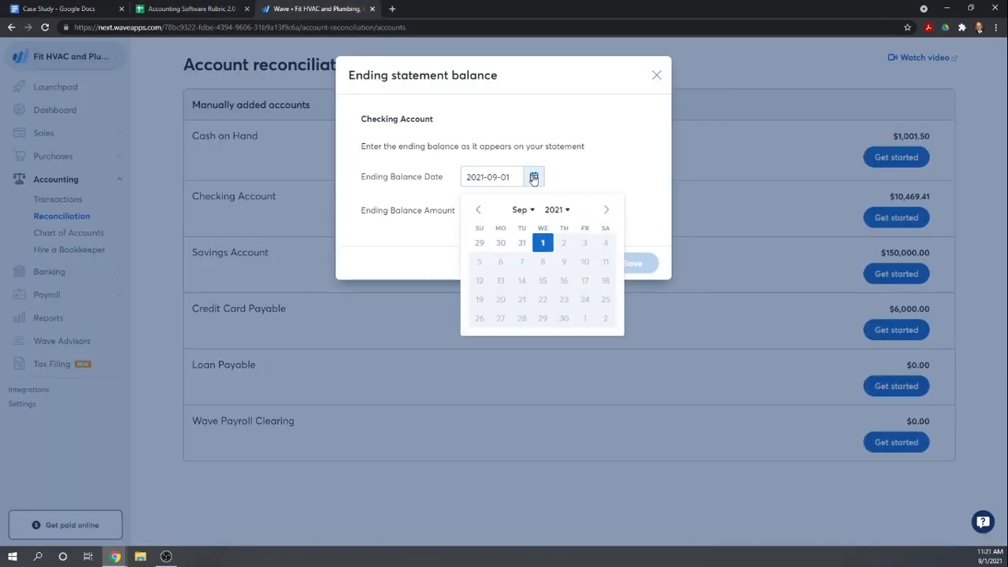
left_click(476, 210)
double_click(476, 210)
double_click(476, 210)
left_click(476, 210)
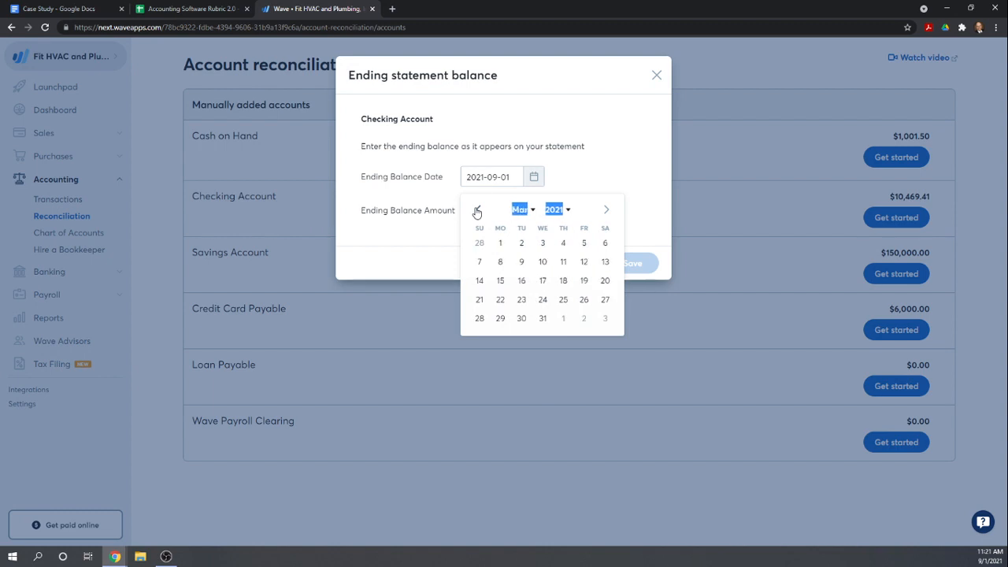
left_click(476, 209)
left_click(476, 210)
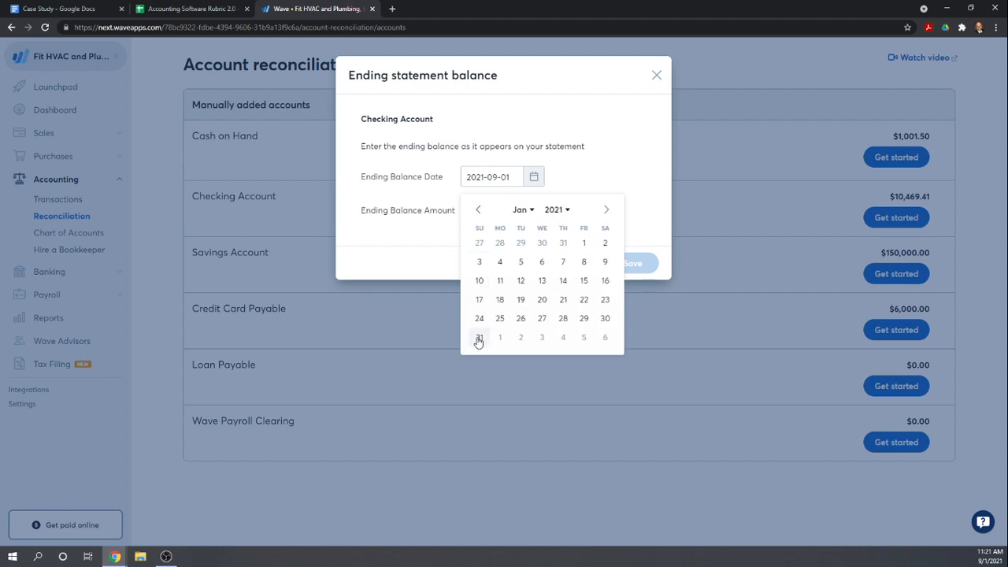
left_click(478, 339)
Look up the ending balance in the case study's bank statement, enter 11933.91 as Wave's ending balance amount and save it
left_click(489, 211)
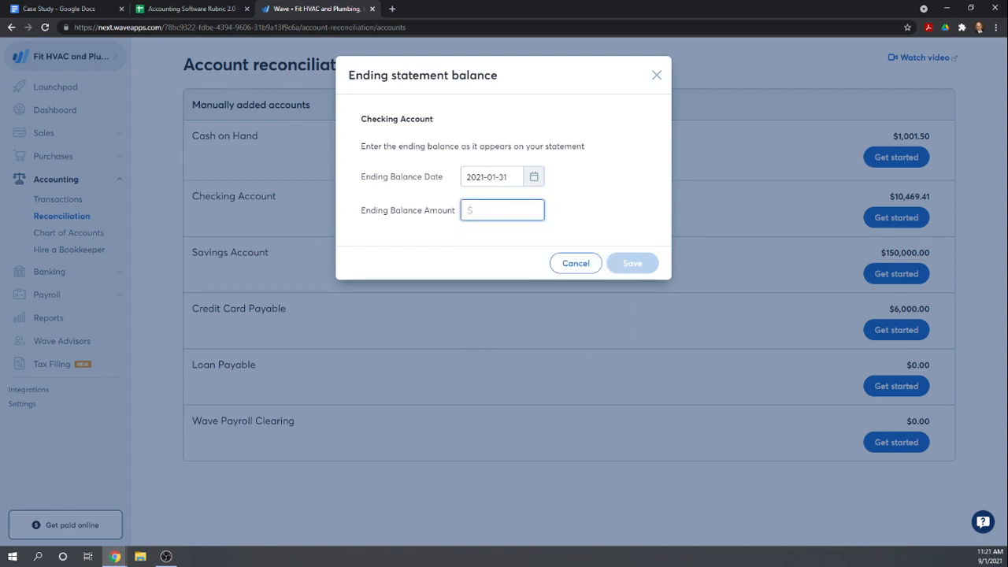
left_click(71, 8)
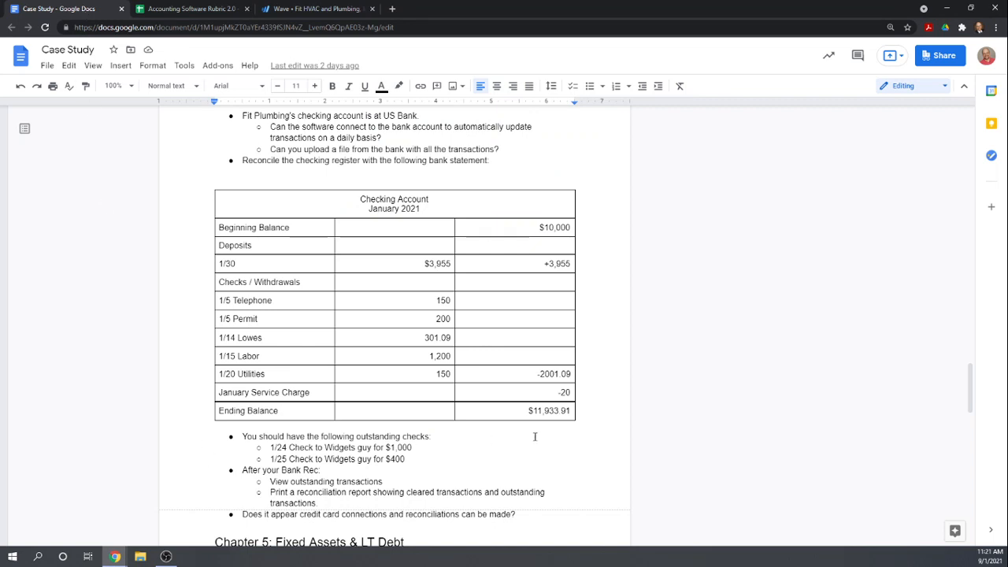
left_click(324, 11)
type("11933.91")
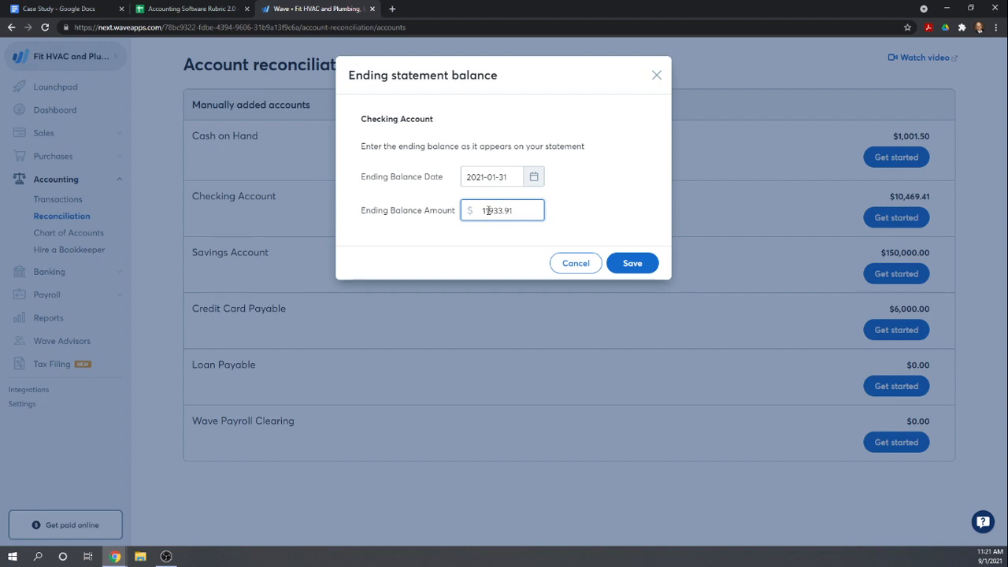
left_click(633, 265)
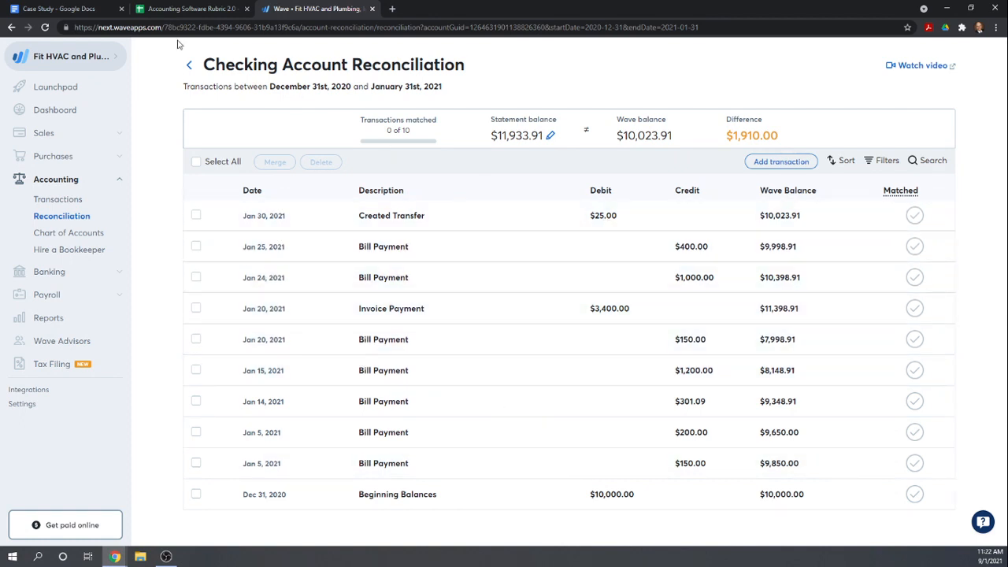
Compare the case study's January 2021 bank statement with the transactions in Wave's Checking Account reconciliation
left_click(163, 10)
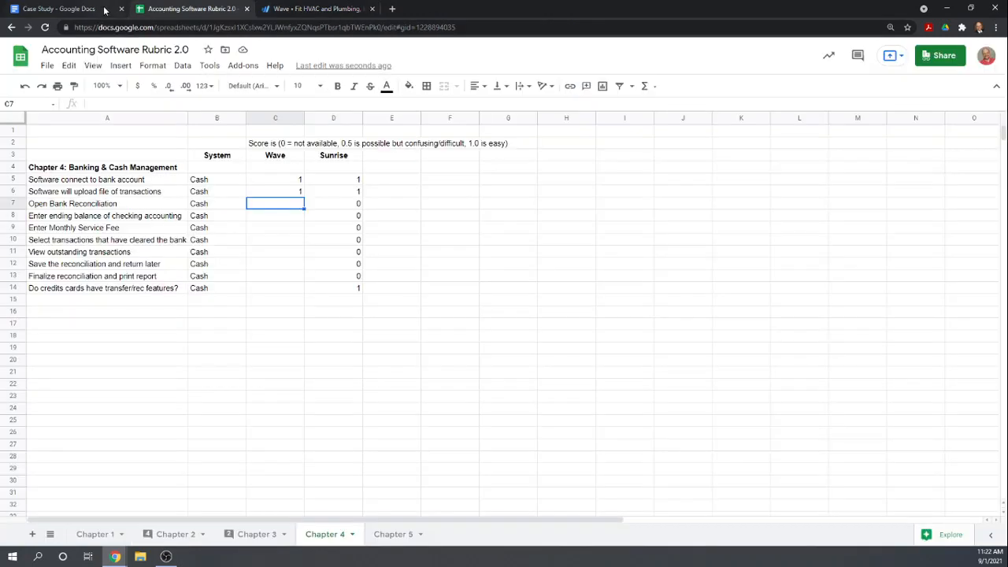
left_click(62, 10)
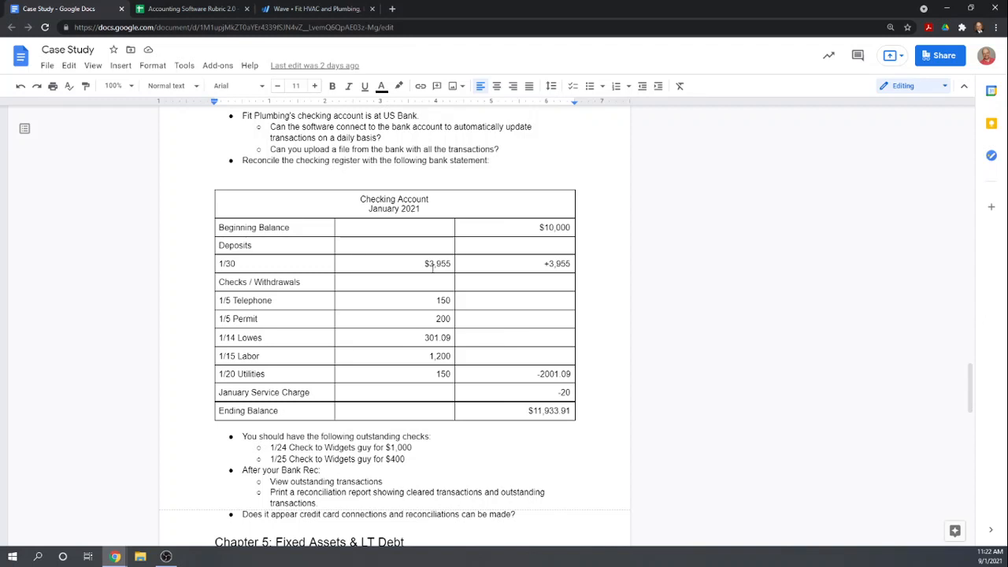
left_click(303, 10)
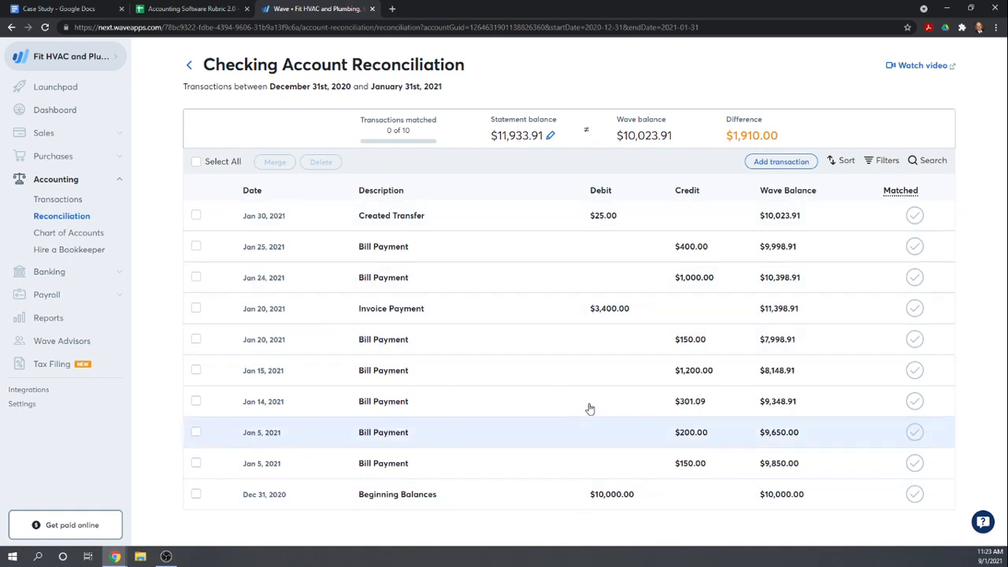
left_click(172, 10)
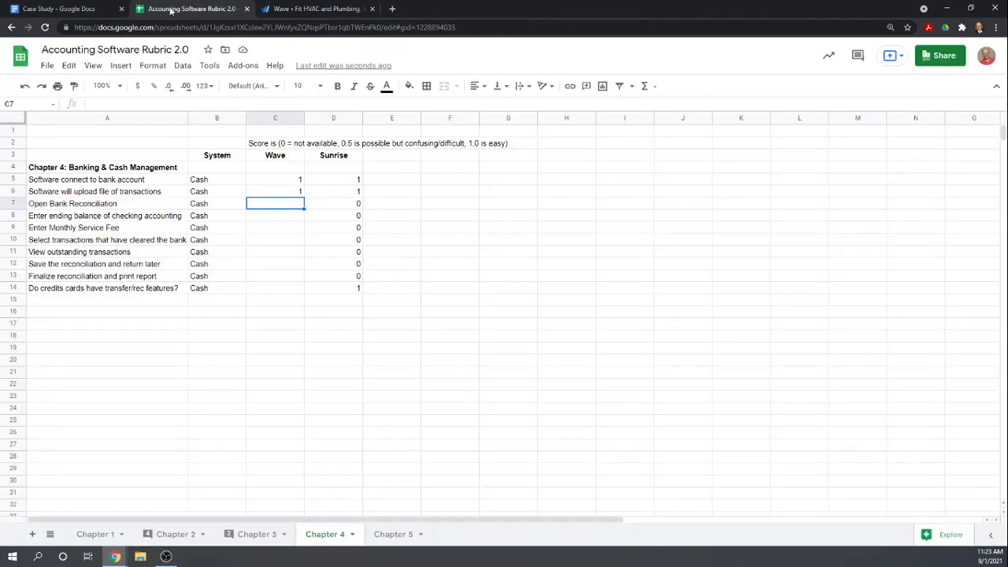
left_click(84, 9)
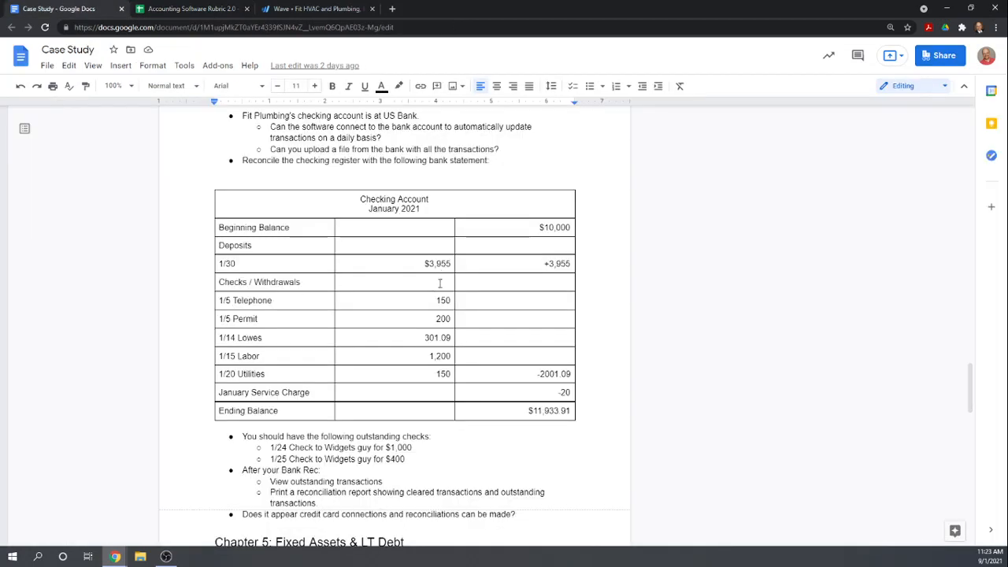
left_click(306, 10)
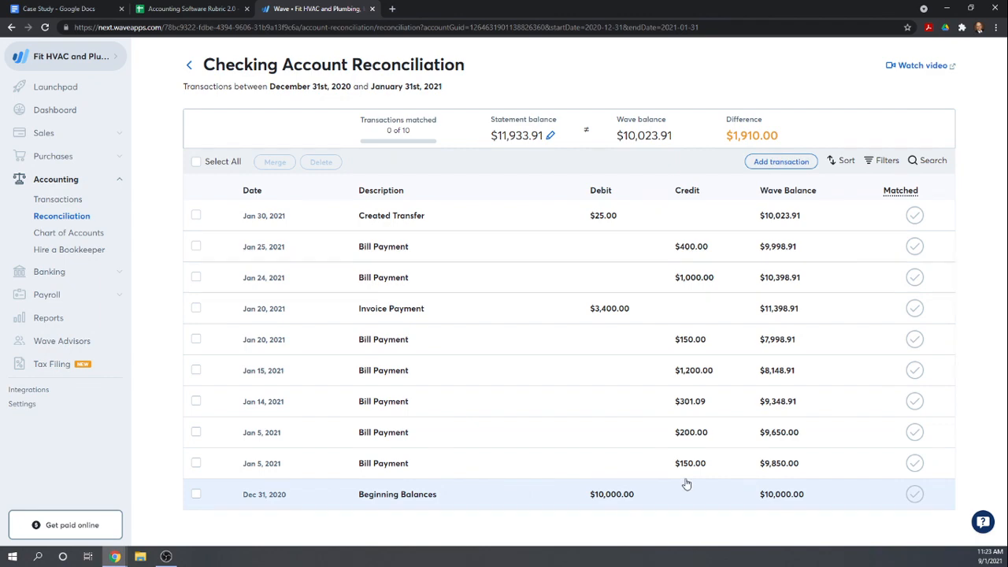
Reorder the browser tabs so the Case Study document sits next to Wave, and return to the reconciliation
left_click(198, 9)
left_click_drag(89, 8, 201, 9)
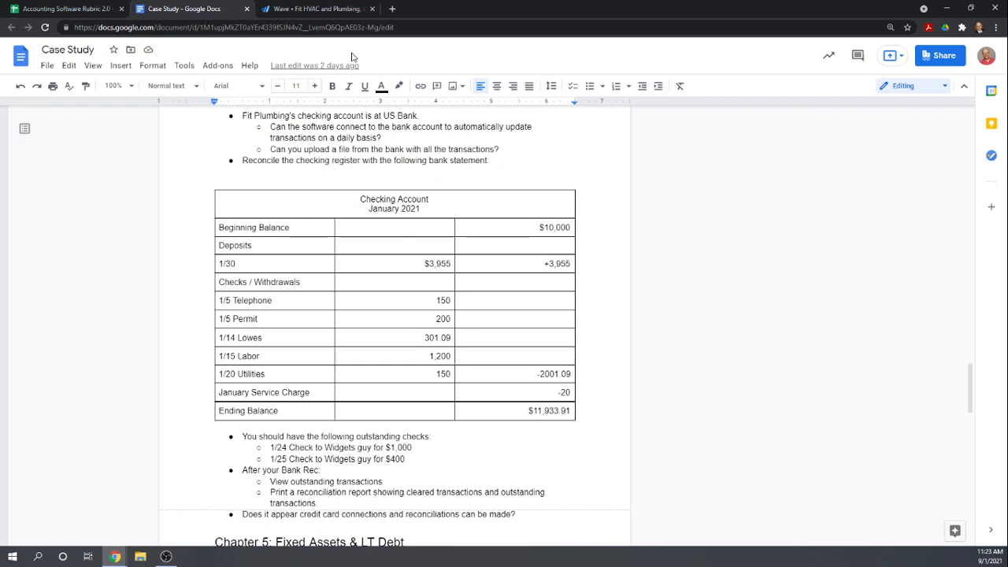
left_click(335, 9)
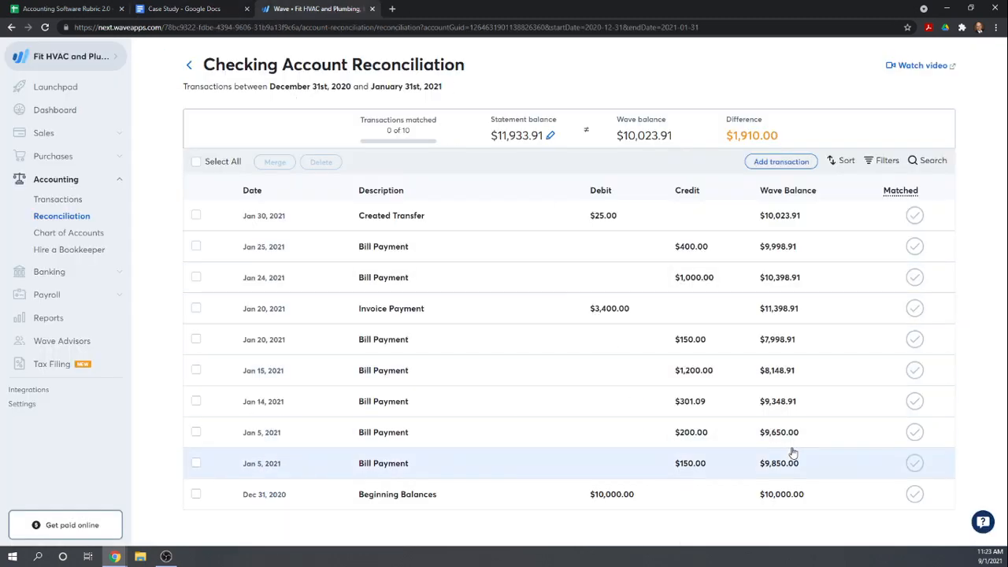
Mark the Jan 5 $150 and $200 and Jan 14 $301.09 bill payments as matched, checking each against the case study statement
left_click(914, 471)
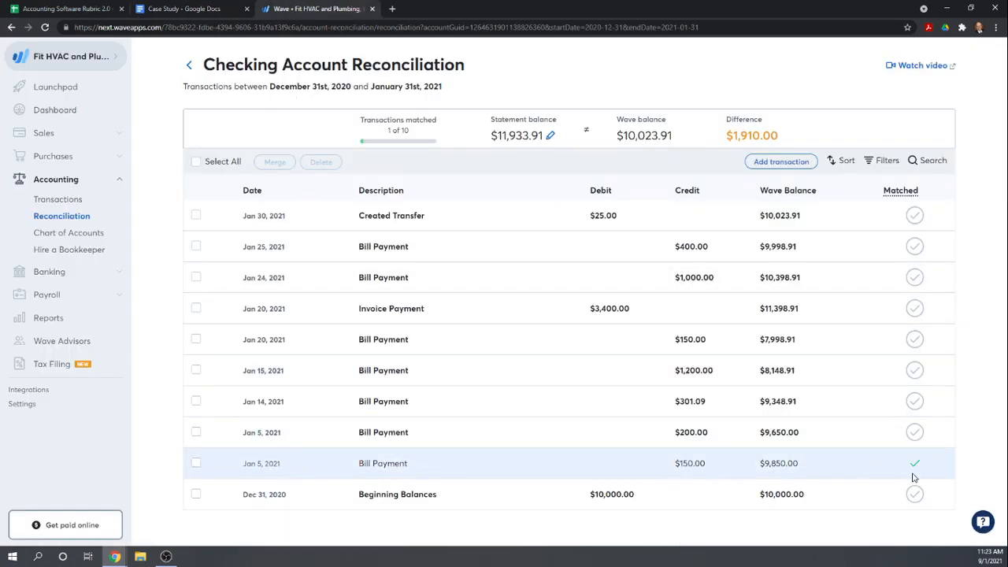
left_click(235, 6)
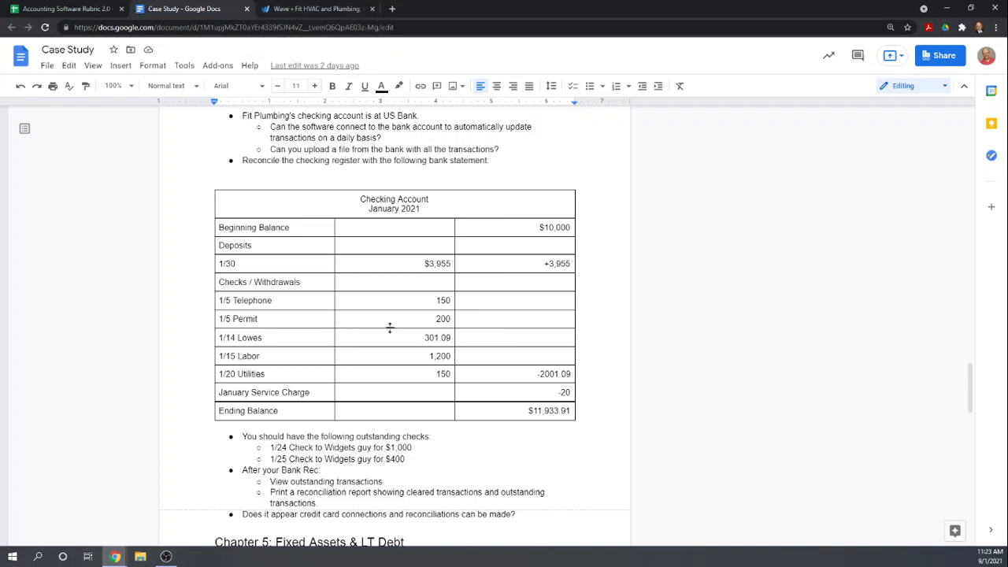
left_click(299, 10)
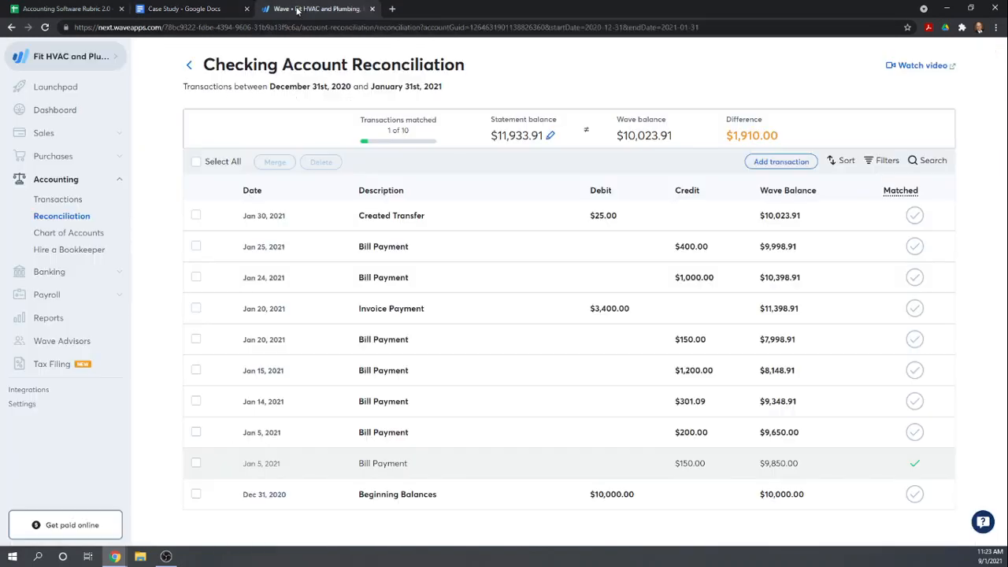
left_click(914, 440)
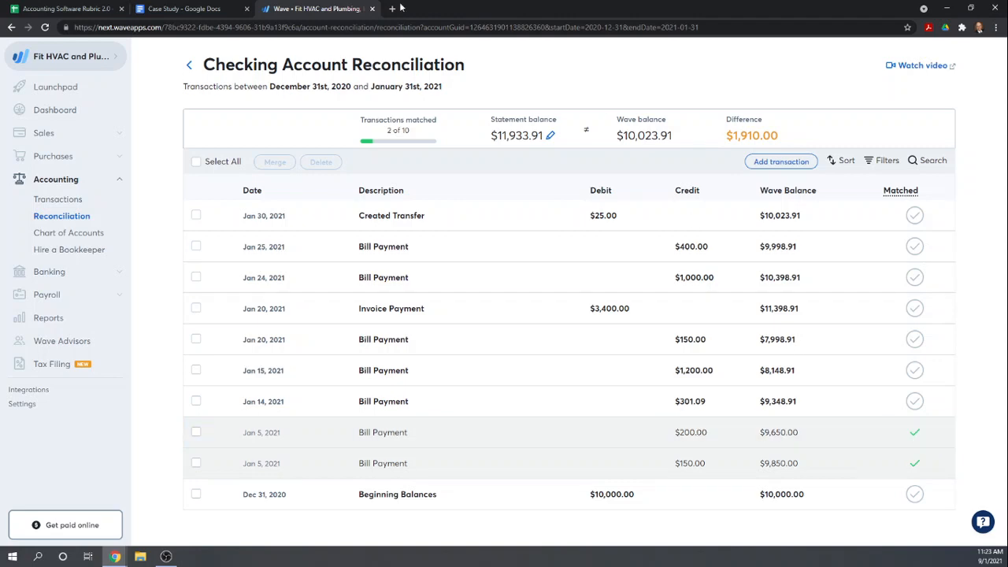
left_click(205, 9)
left_click(284, 10)
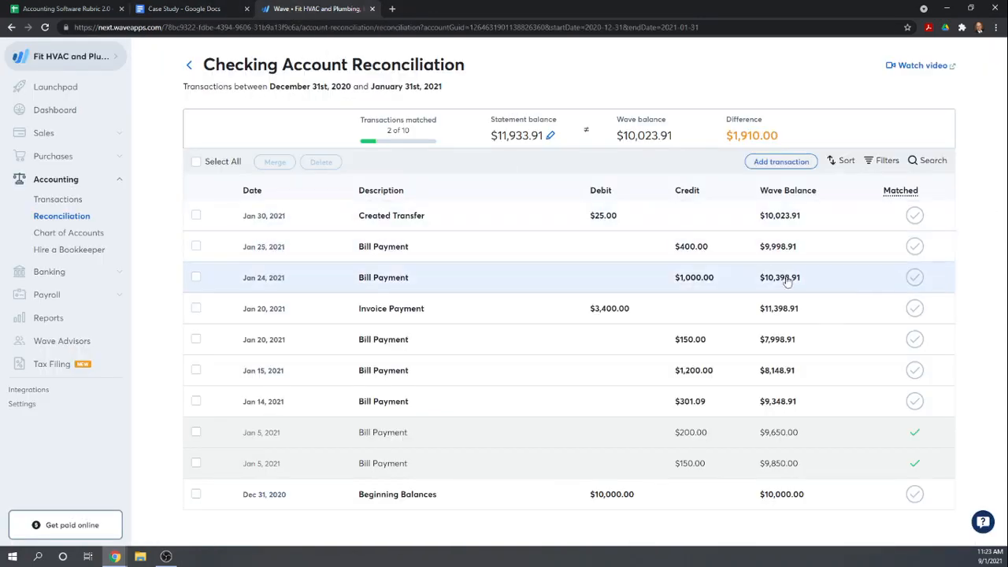
left_click(914, 402)
Check the statement's labor and utilities withdrawals and mark the Jan 15 $1,200 and Jan 20 $150 bill payments as matched
left_click(214, 8)
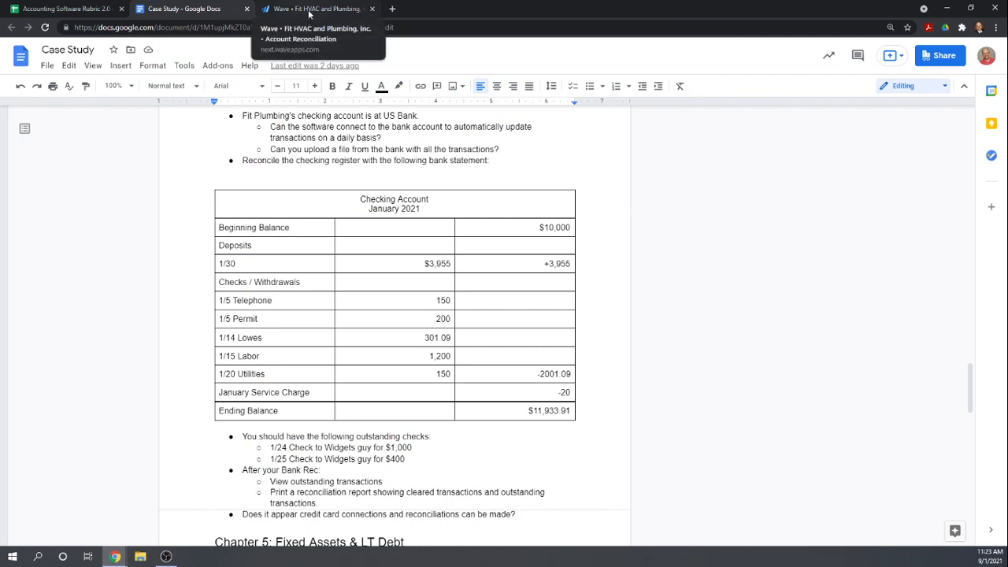
left_click(310, 11)
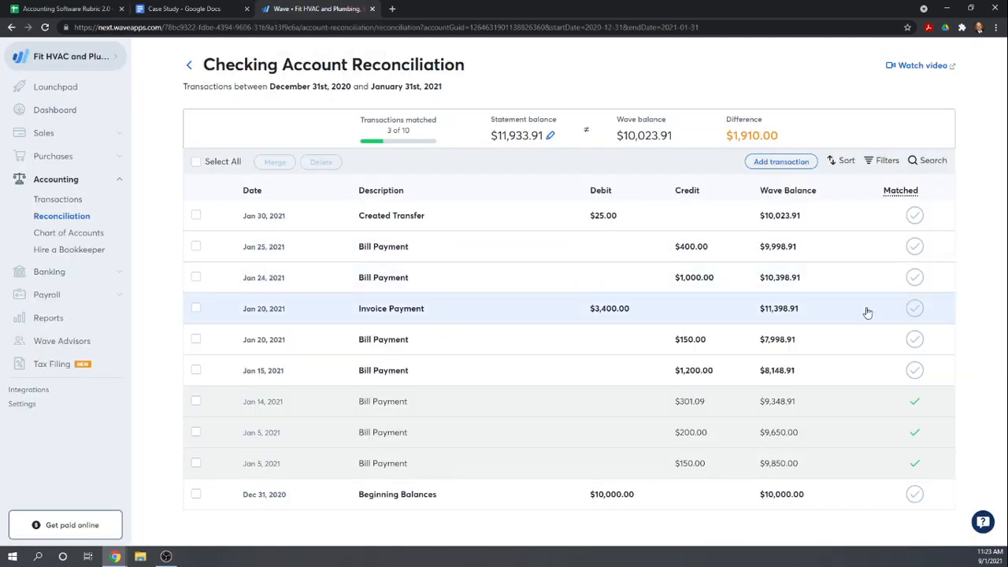
left_click(914, 371)
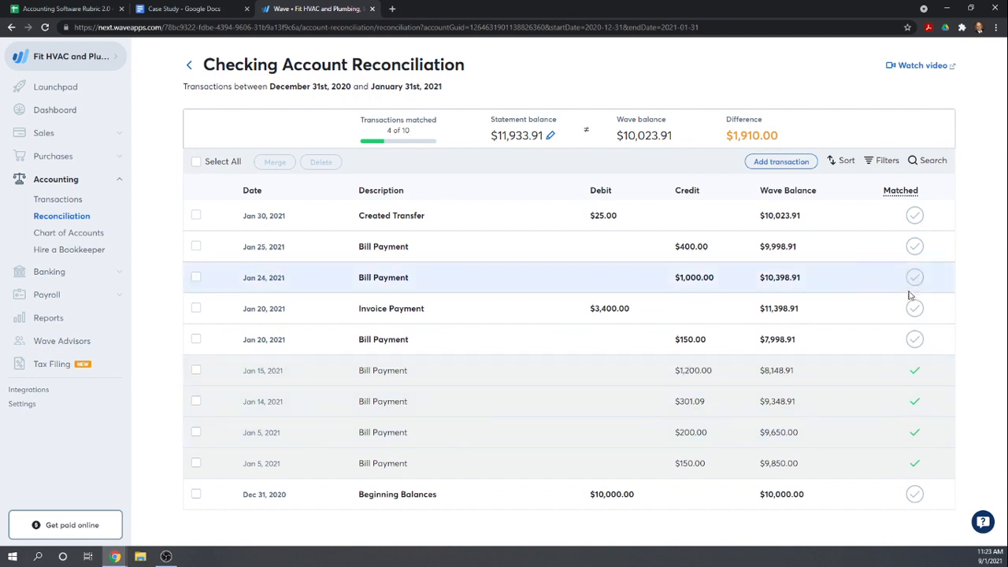
left_click(211, 10)
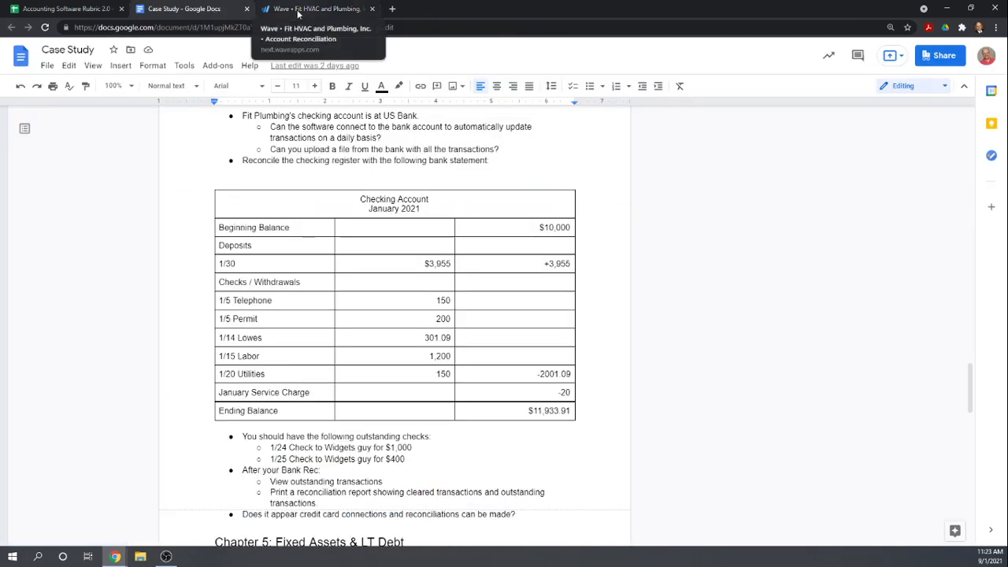
left_click(297, 9)
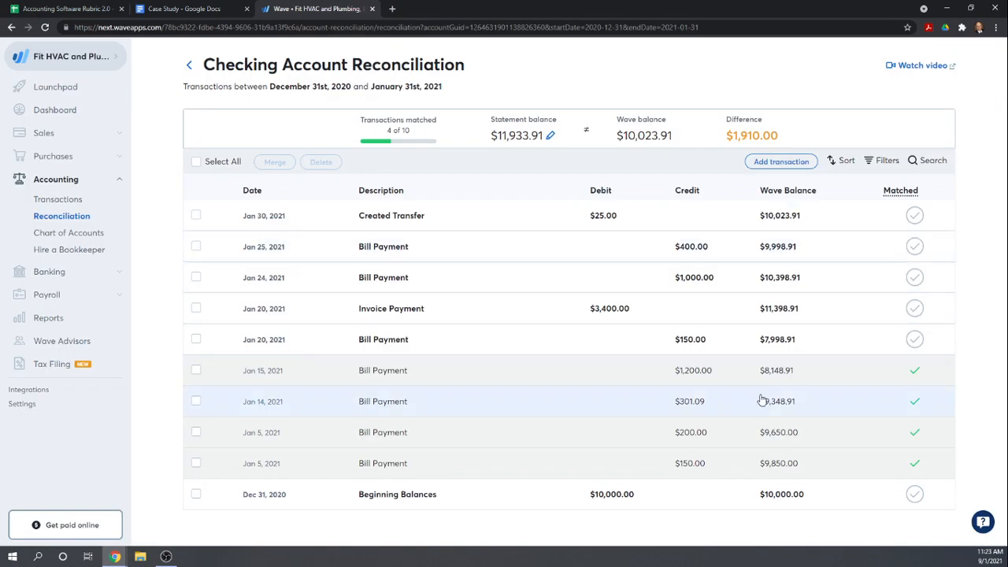
left_click(911, 345)
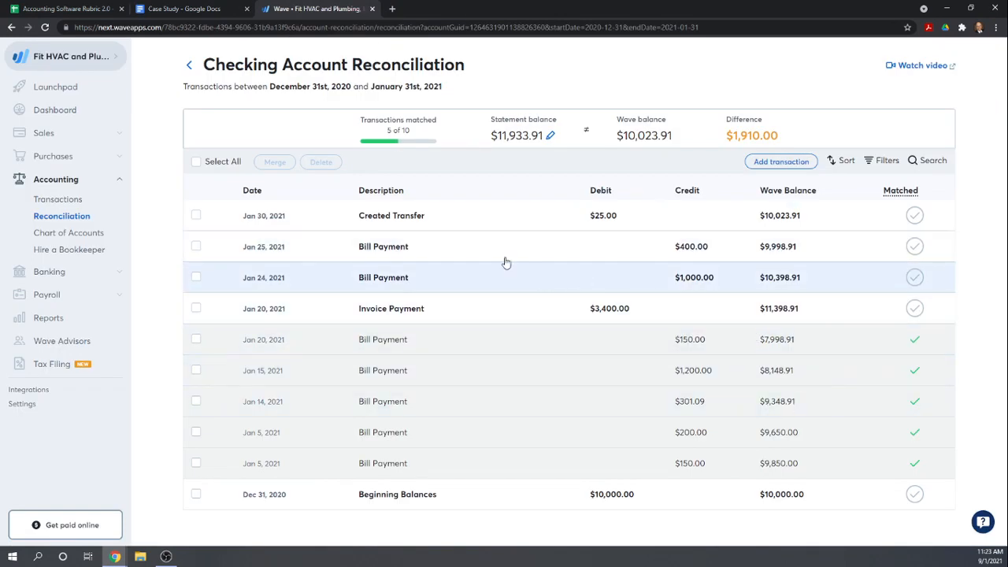
Check the deposit in the bank statement and mark the Jan 20 $3,400 invoice payment and Jan 30 $25 transfer as matched
left_click(188, 9)
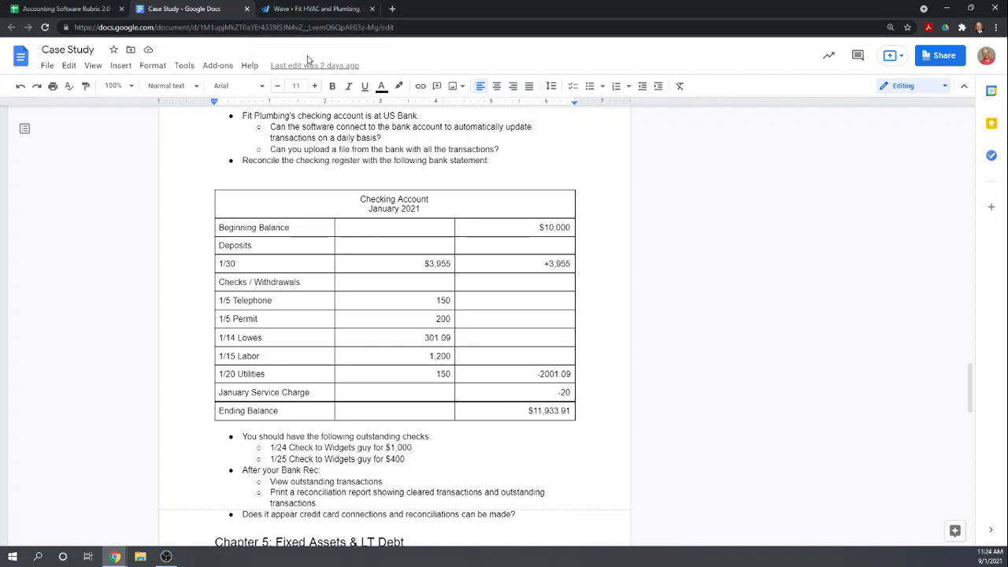
left_click(298, 14)
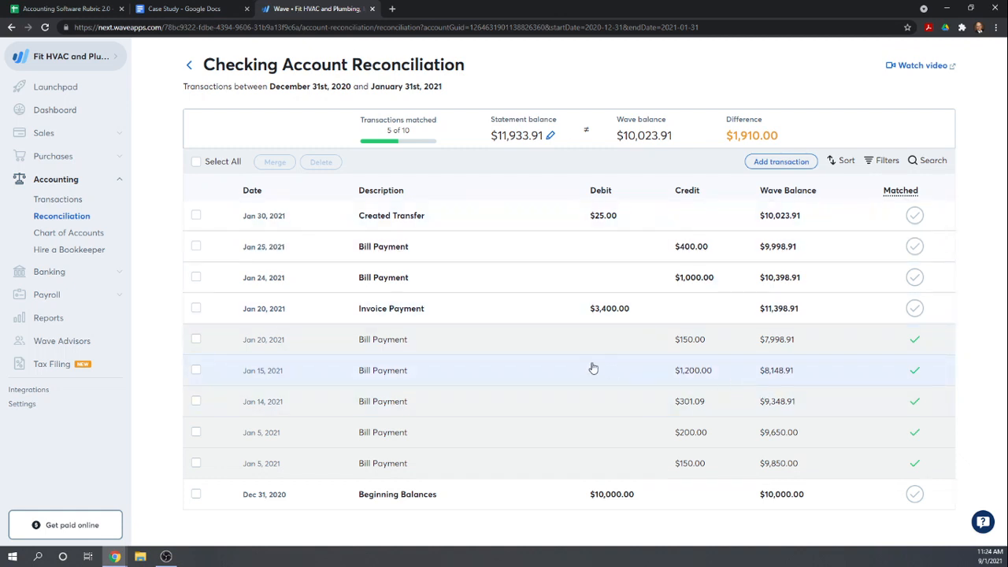
left_click(914, 309)
left_click(914, 216)
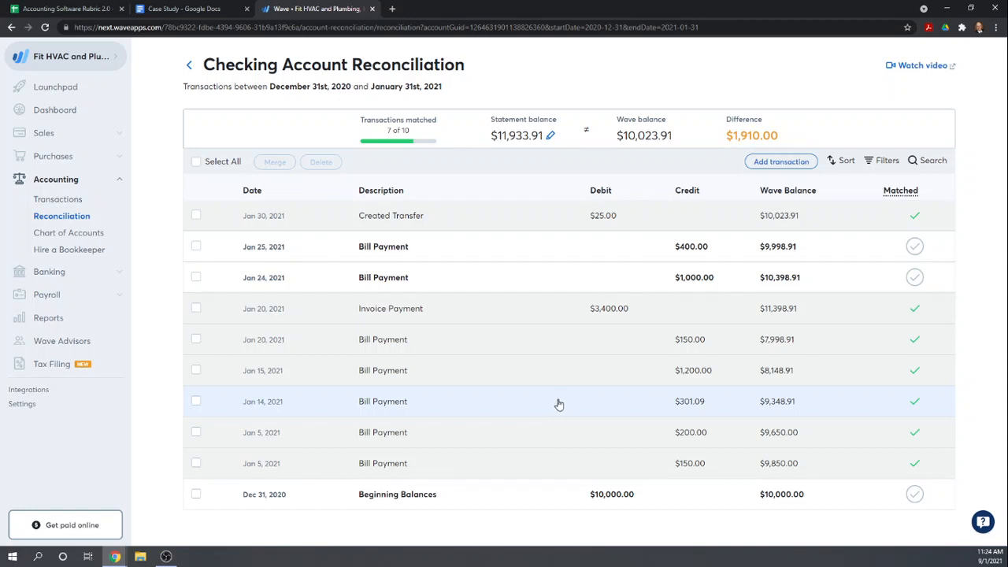
Check the beginning balance in the case study and mark the Dec 31, 2020 Beginning Balances entry as matched
left_click(186, 9)
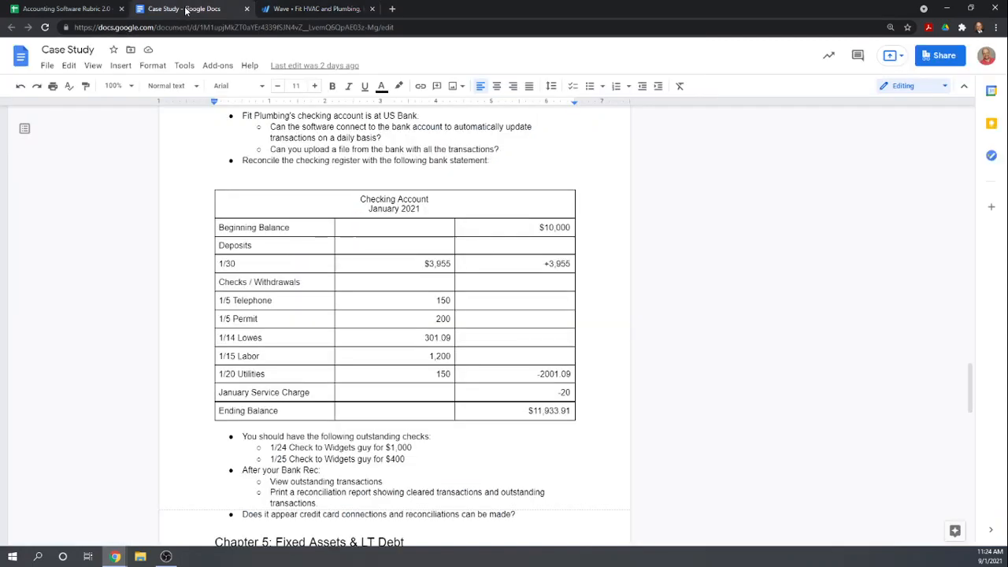
left_click(312, 9)
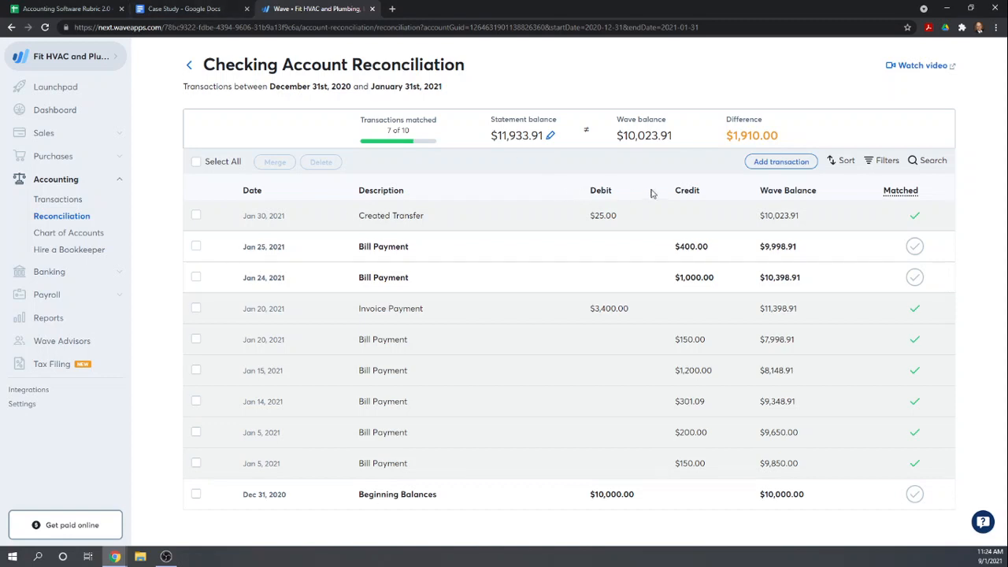
left_click(915, 495)
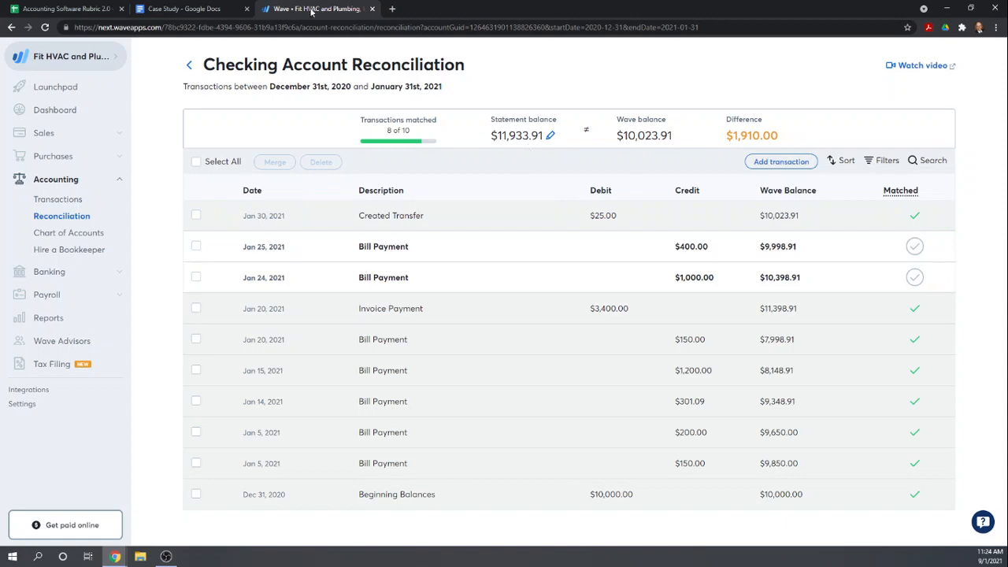
Check the outstanding checks in the case study and try marking the Jan 24 $1,000 and Jan 25 $400 bill payments as matched
left_click(189, 8)
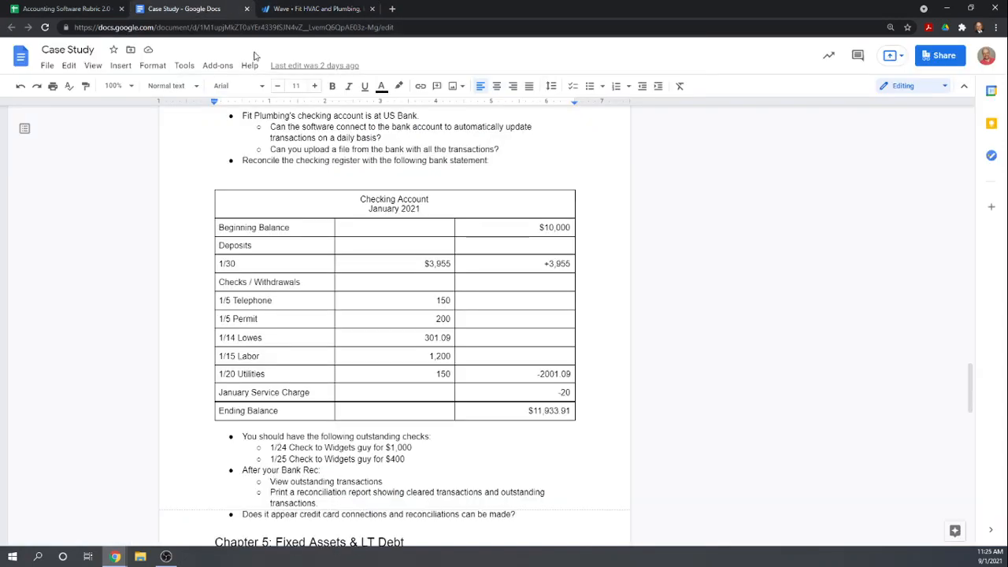
left_click(287, 9)
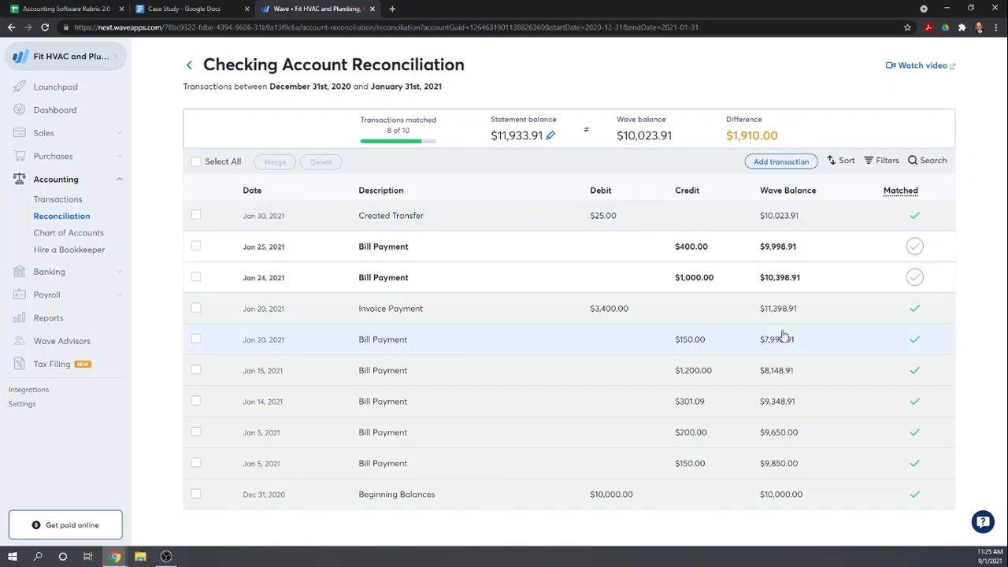
left_click(915, 248)
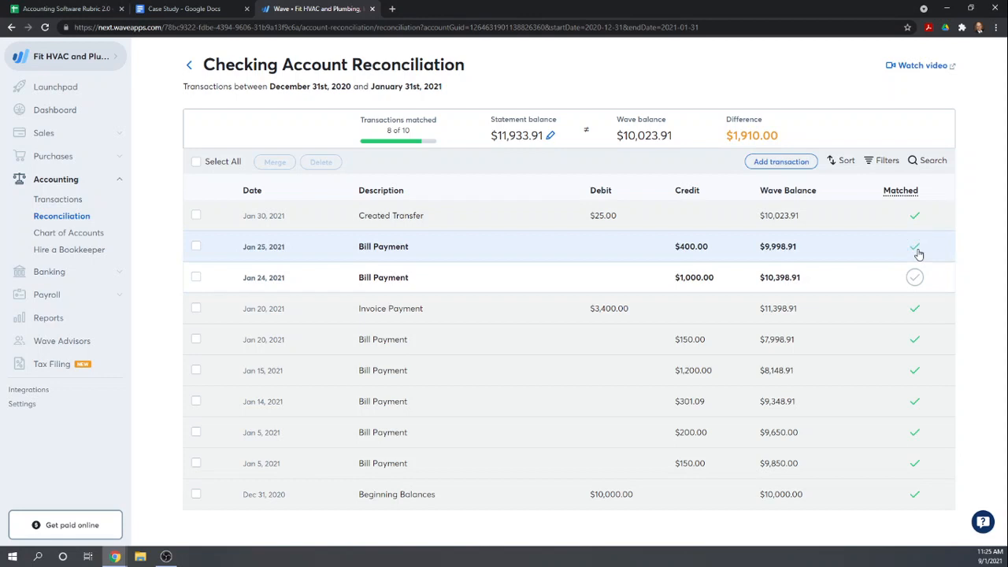
left_click(915, 248)
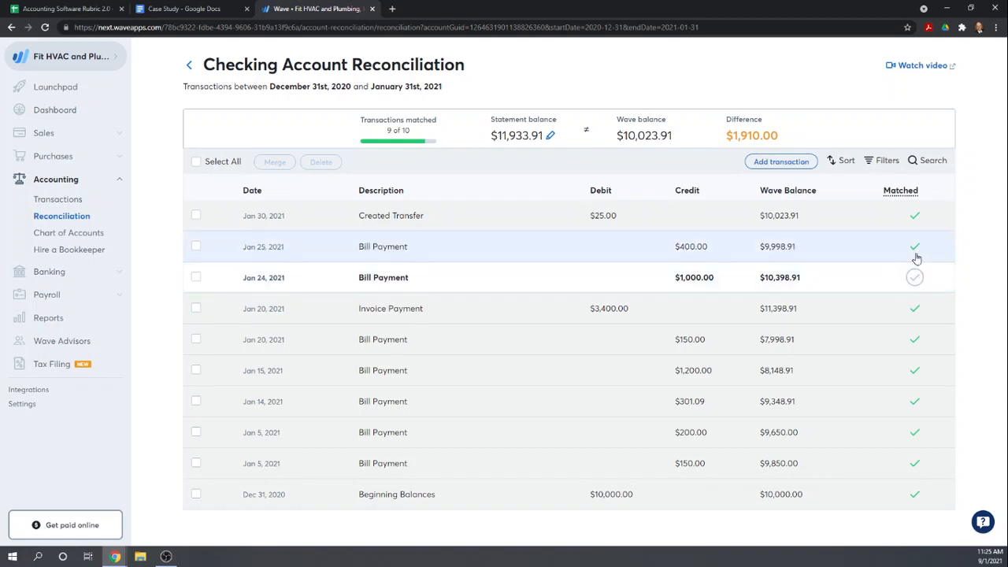
left_click(915, 247)
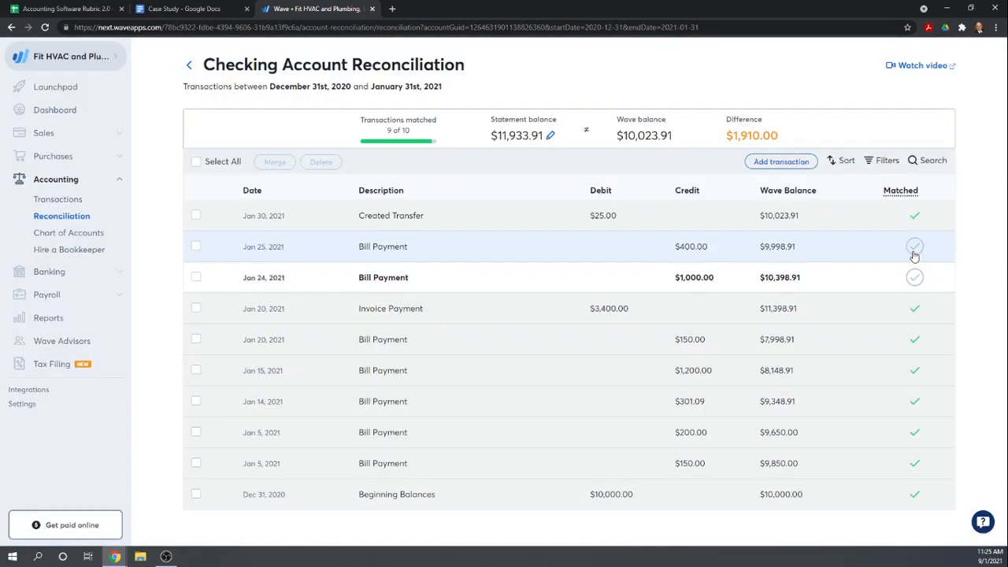
left_click(915, 250)
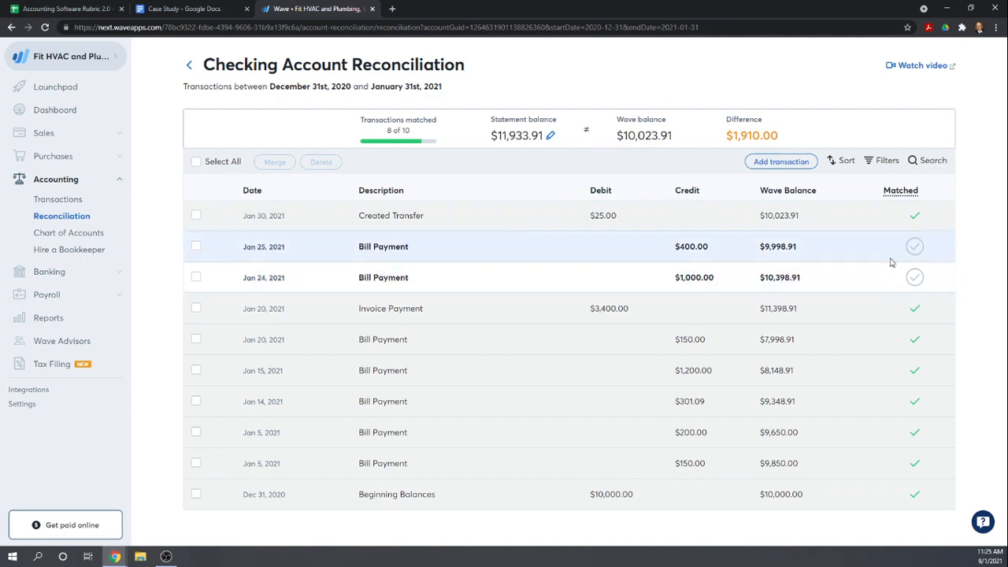
Try matching the Jan 25 $400 and Jan 24 $1,000 bill payments and unmark both again
left_click(915, 248)
left_click(915, 277)
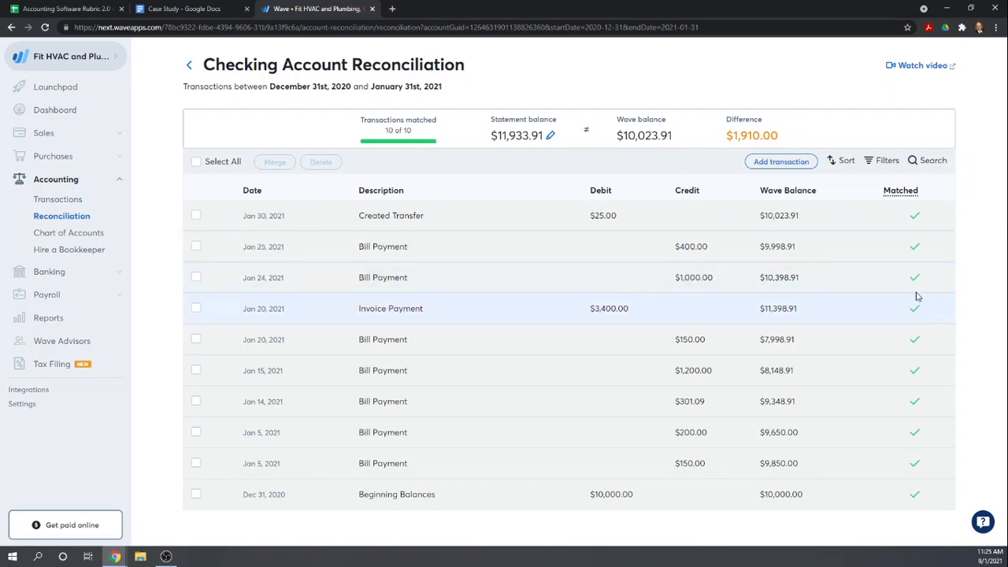
left_click(914, 279)
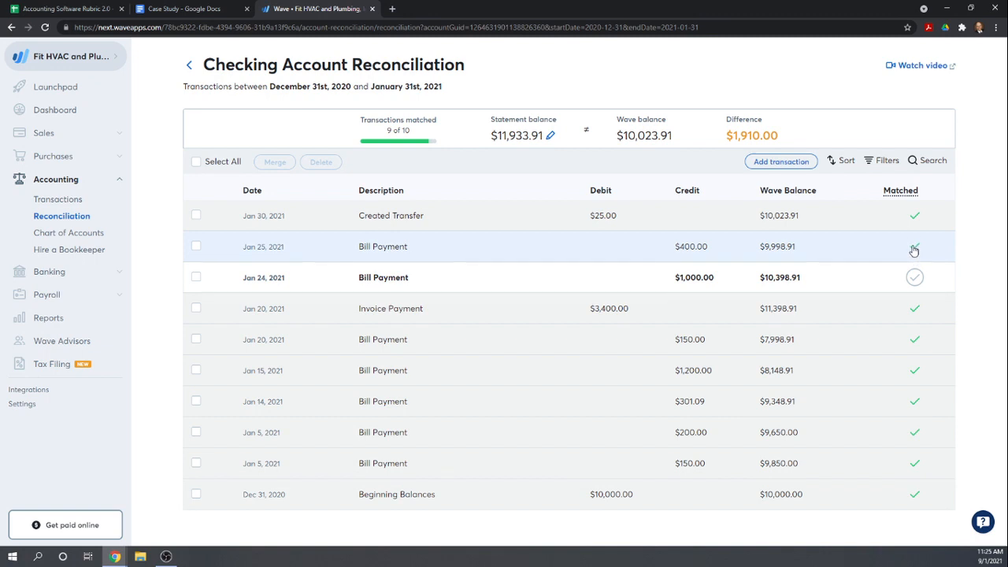
left_click(914, 246)
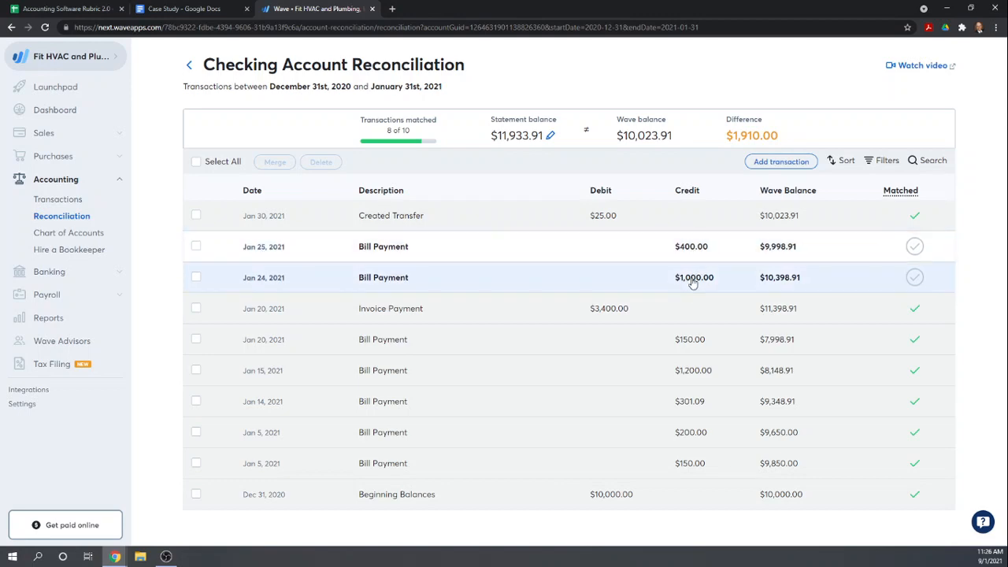
Check the case study's outstanding checks and post-reconciliation tasks against Wave's checking account reconciliation
left_click(178, 8)
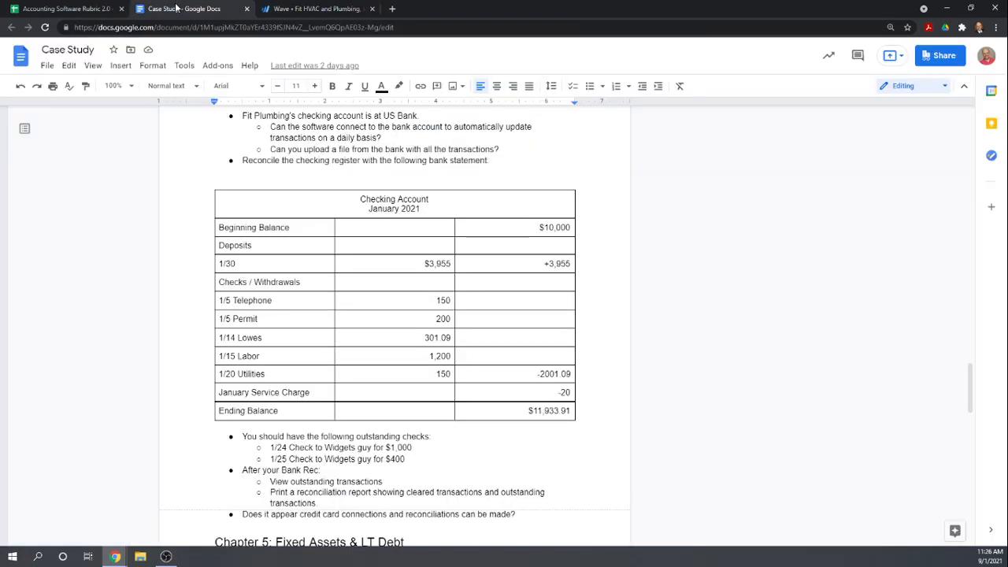
scroll(406, 366, "down", 3)
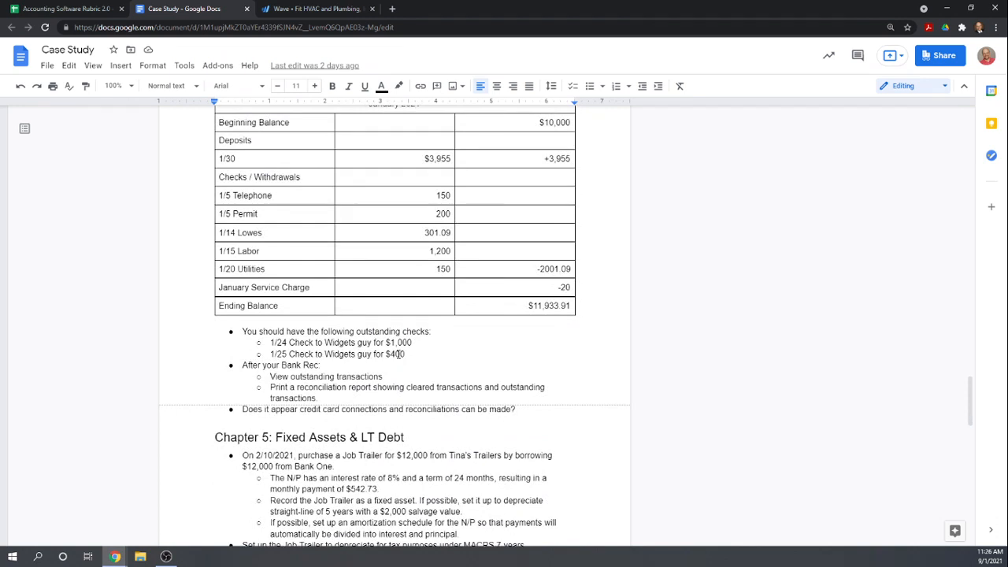
left_click(297, 10)
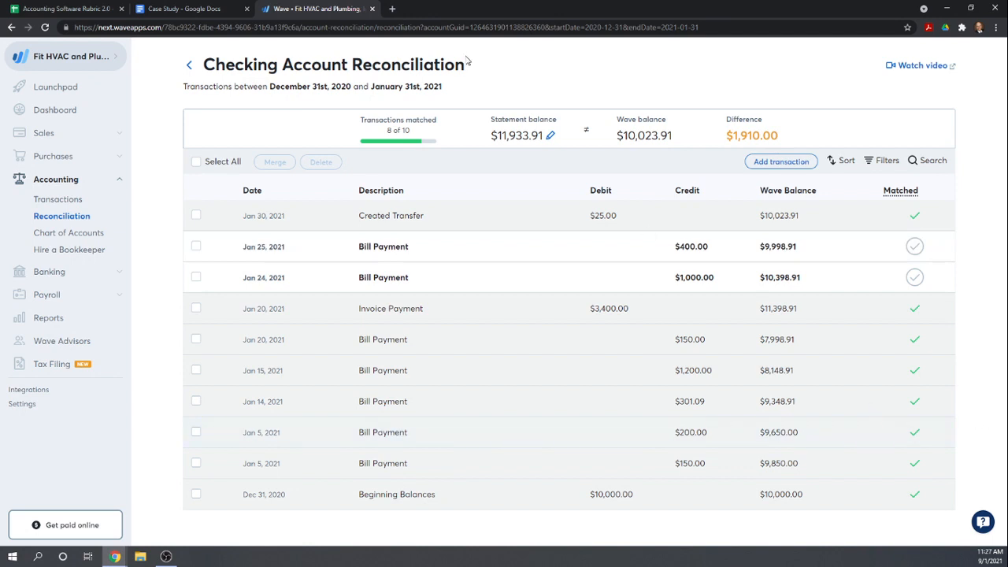
In the Chapter 4 rubric, score Wave 0.5 for opening a bank reconciliation, 1 for entering the ending balance and 0 for entering the monthly service fee
left_click(78, 11)
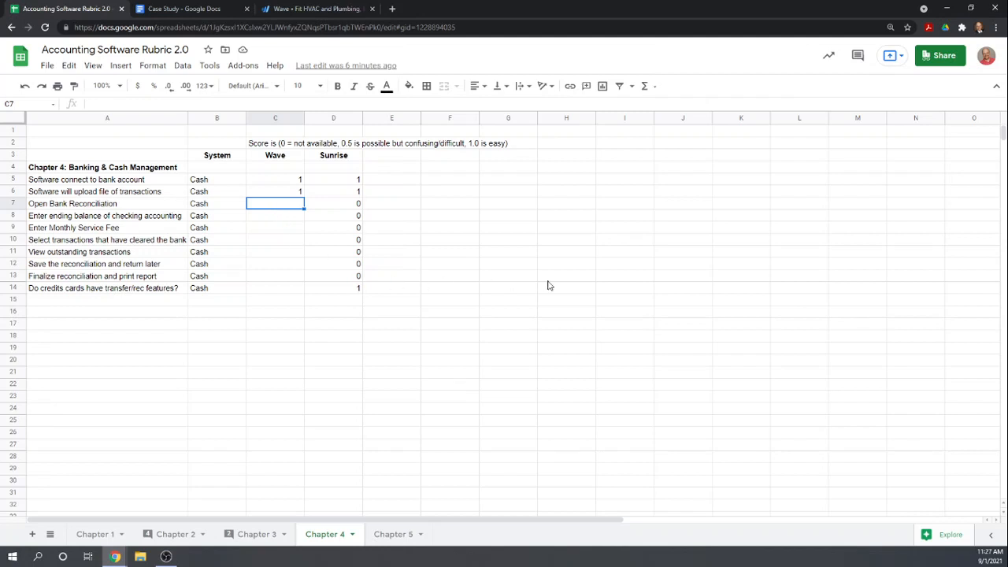
type(".5")
key("Return")
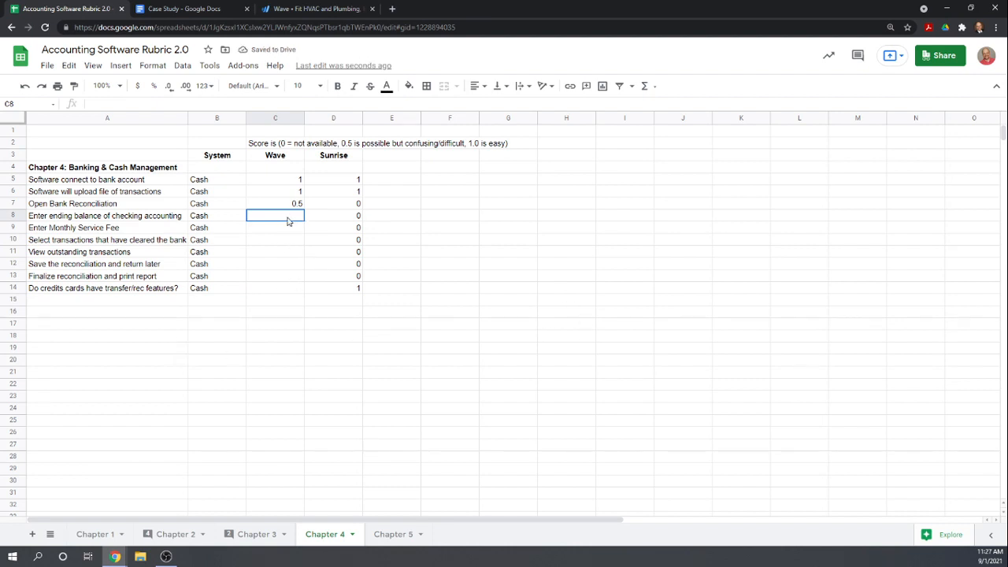
type("1")
key("Return")
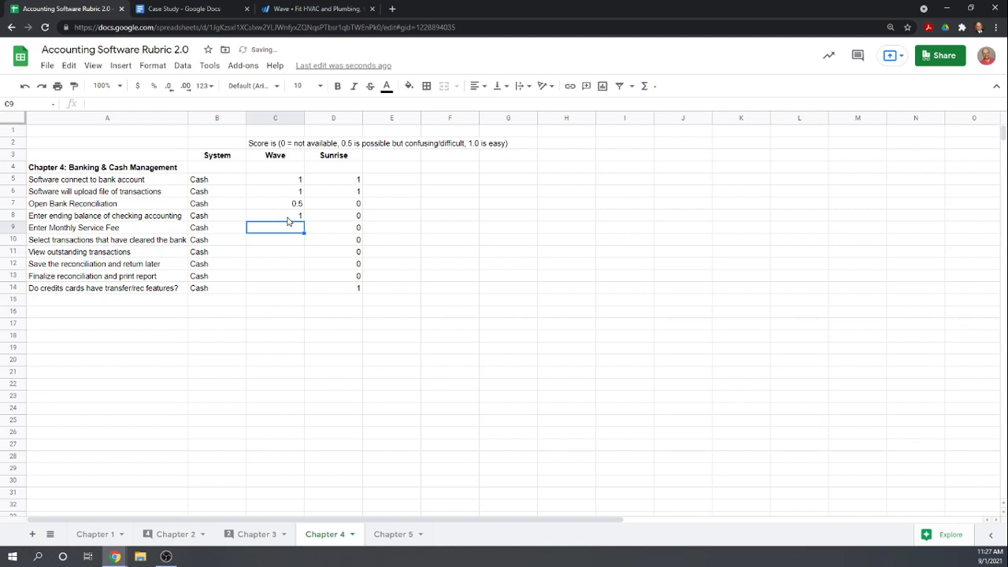
type("0")
key("Return")
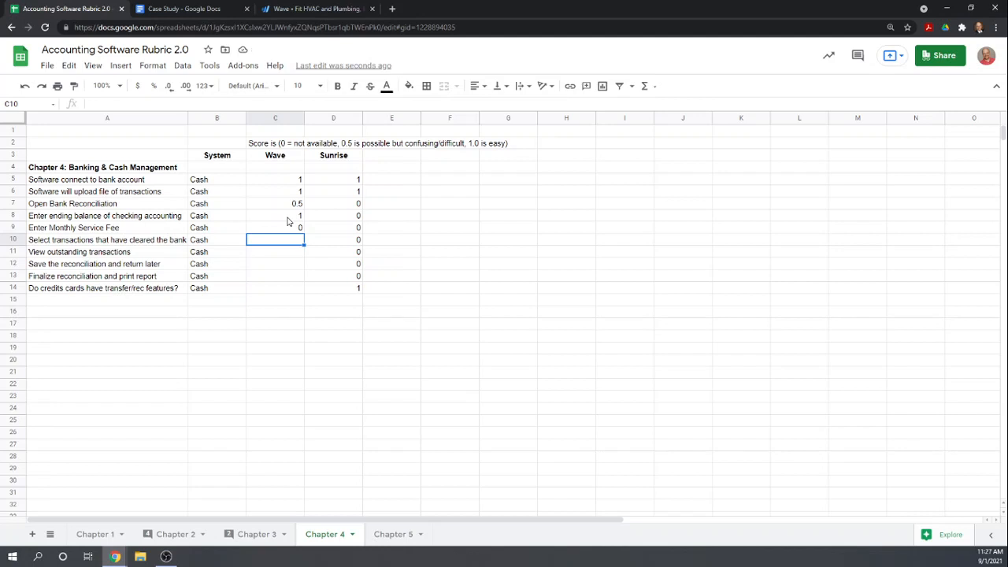
Score Wave 0 for selecting transactions that have cleared the bank
type("1")
key("Return")
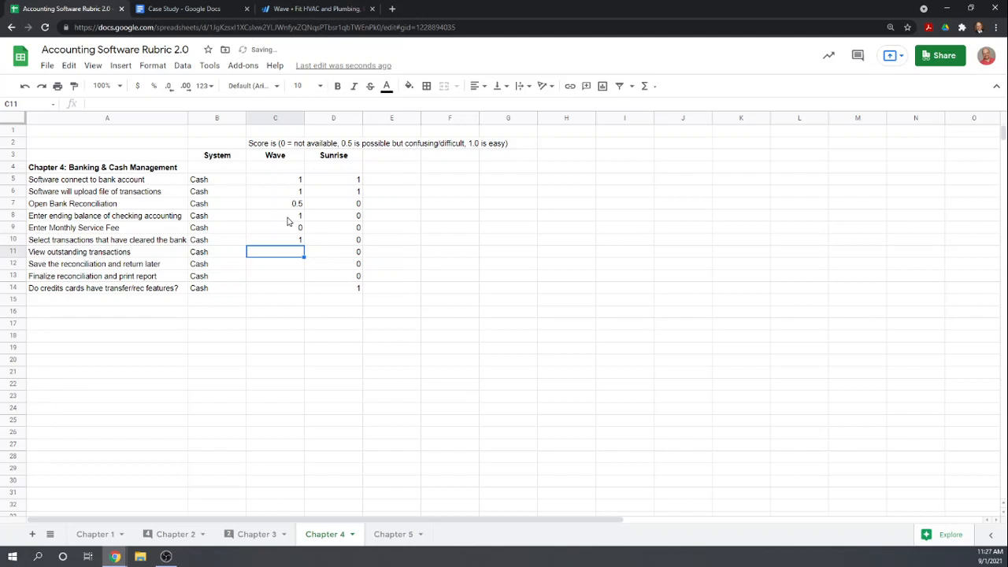
key("Up")
type("0")
key("Return")
type(".")
key("Escape")
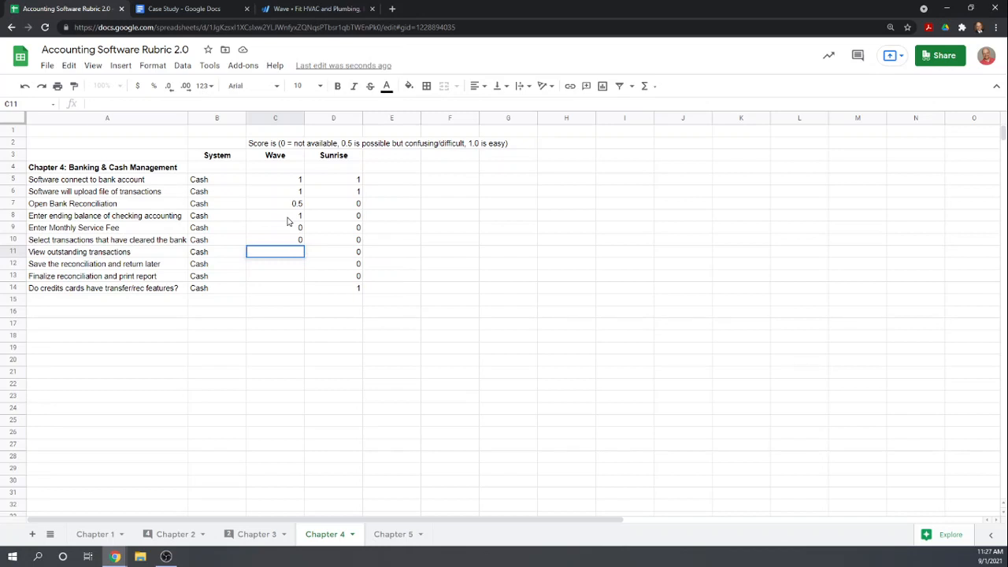
Score Wave 0 for viewing outstanding transactions, for saving the reconciliation and returning later, and for finalizing it and printing a report
type("0")
key("Return")
type("0")
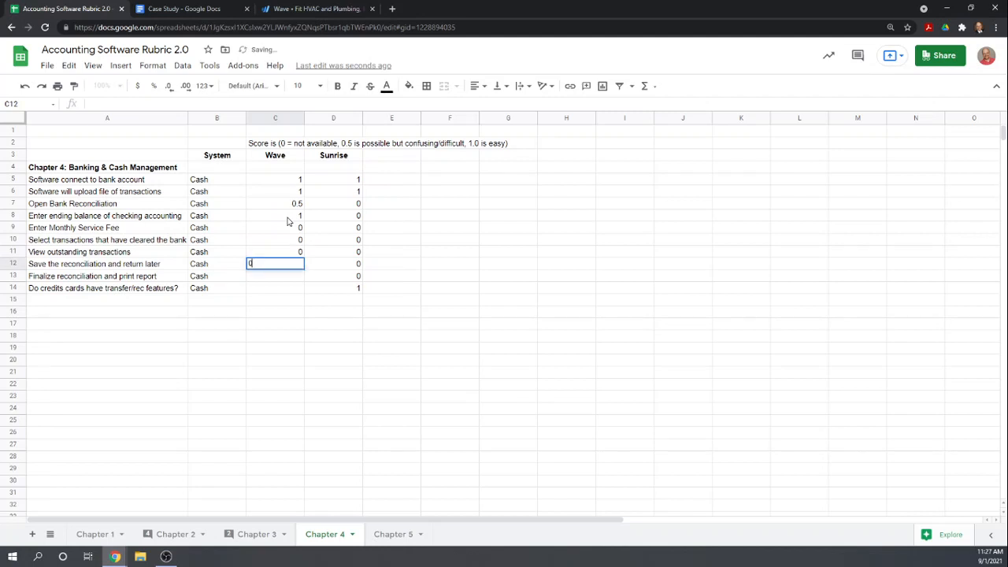
key("Return")
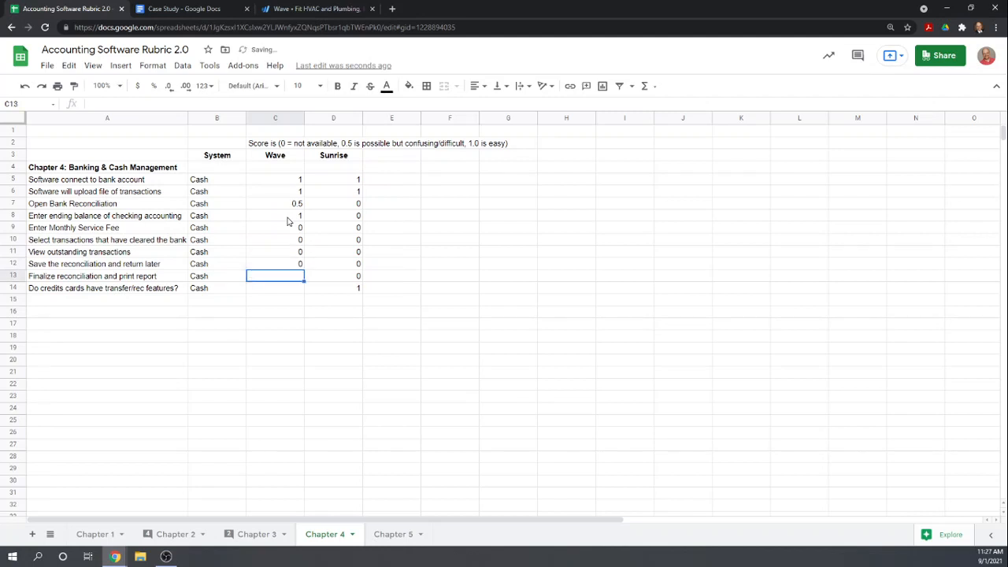
type("0")
key("Return")
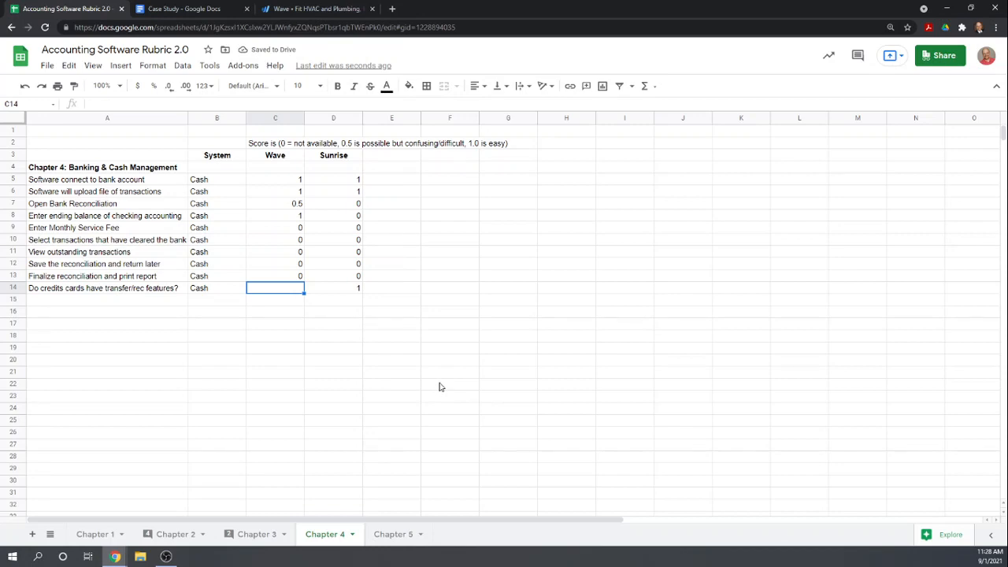
Check the case study's question about credit card connections and reconciliations
scroll(555, 276, "down", 1)
scroll(551, 276, "down", 1)
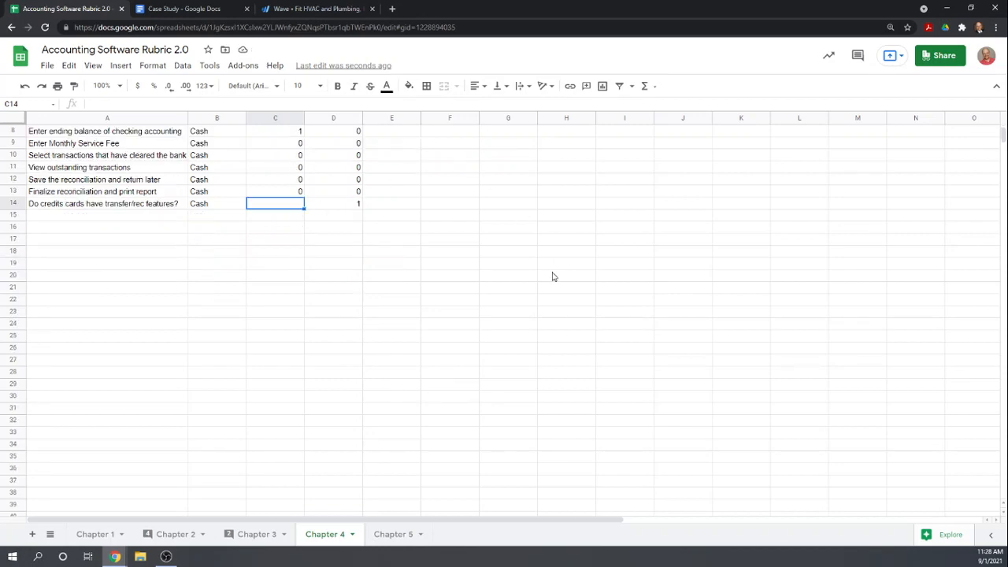
scroll(459, 284, "up", 2)
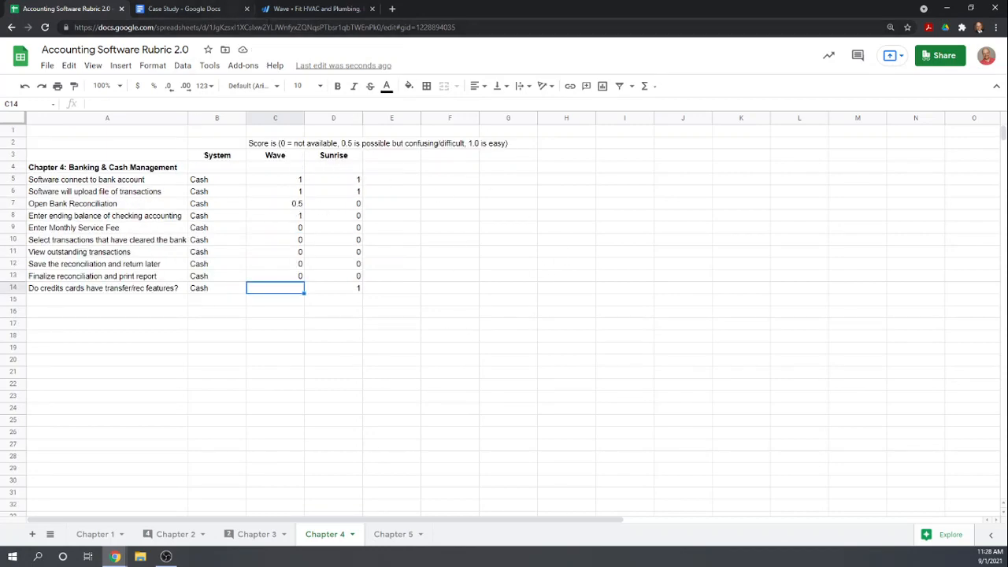
left_click(301, 10)
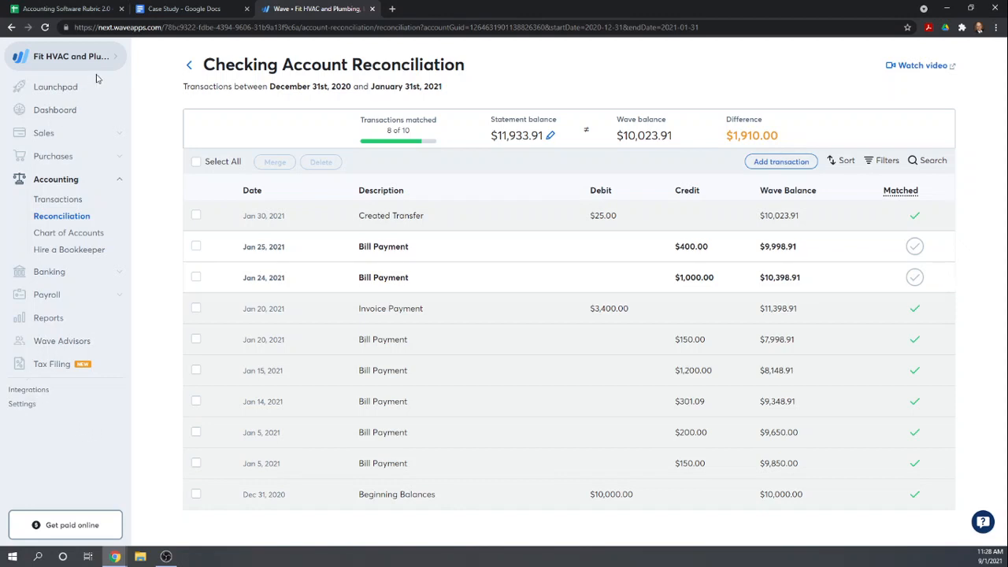
left_click(157, 9)
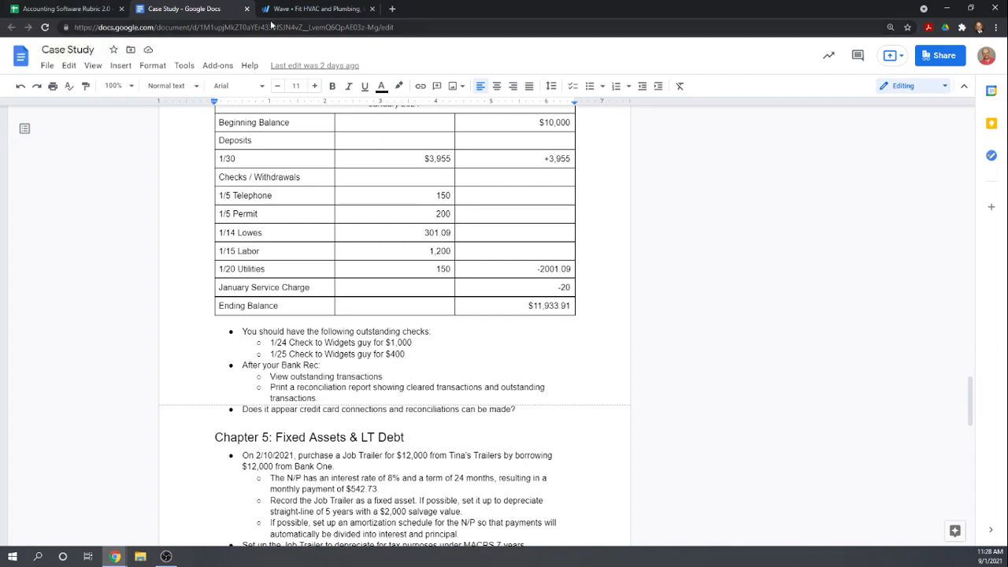
Open Wave's connected accounts page to examine its bank and credit card connection options
left_click(295, 10)
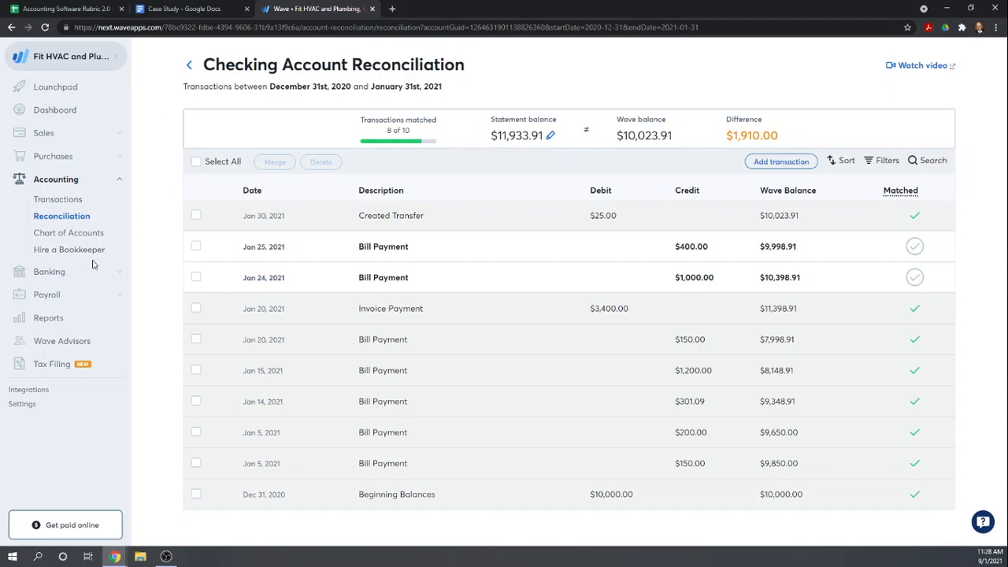
left_click(57, 272)
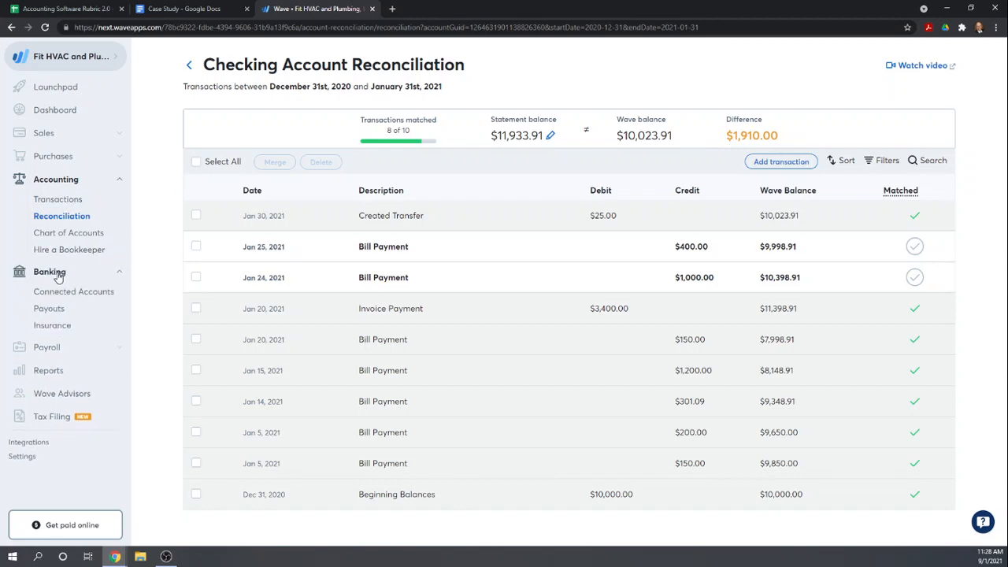
left_click(56, 293)
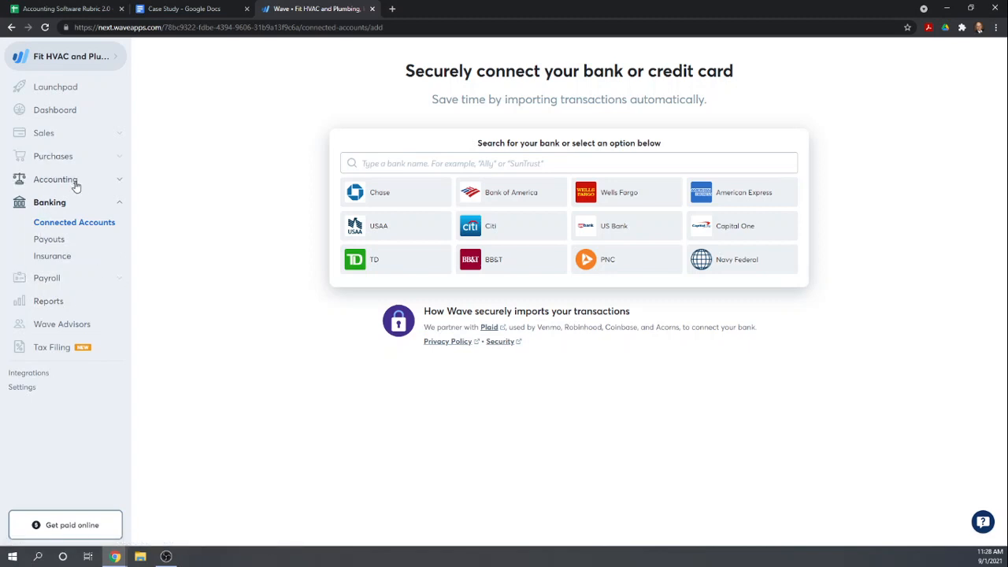
Open Wave's Chart of Accounts and look through the asset accounts
left_click(48, 180)
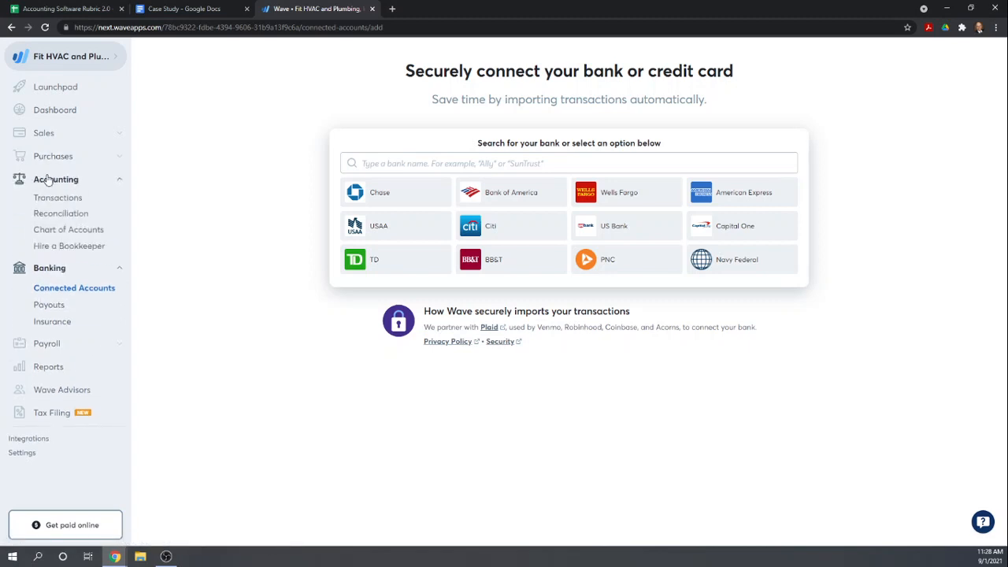
left_click(80, 234)
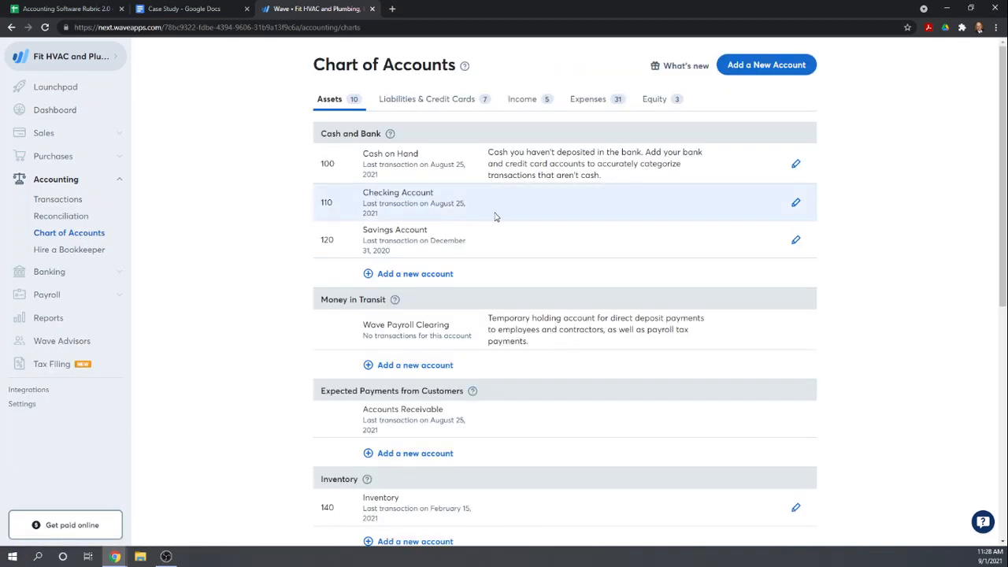
scroll(495, 215, "down", 5)
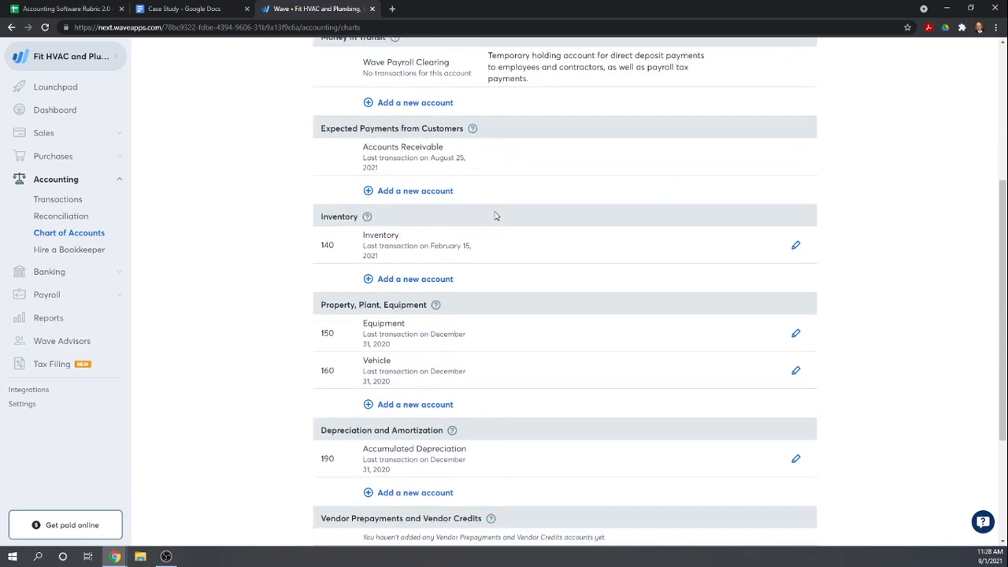
scroll(496, 215, "down", 1)
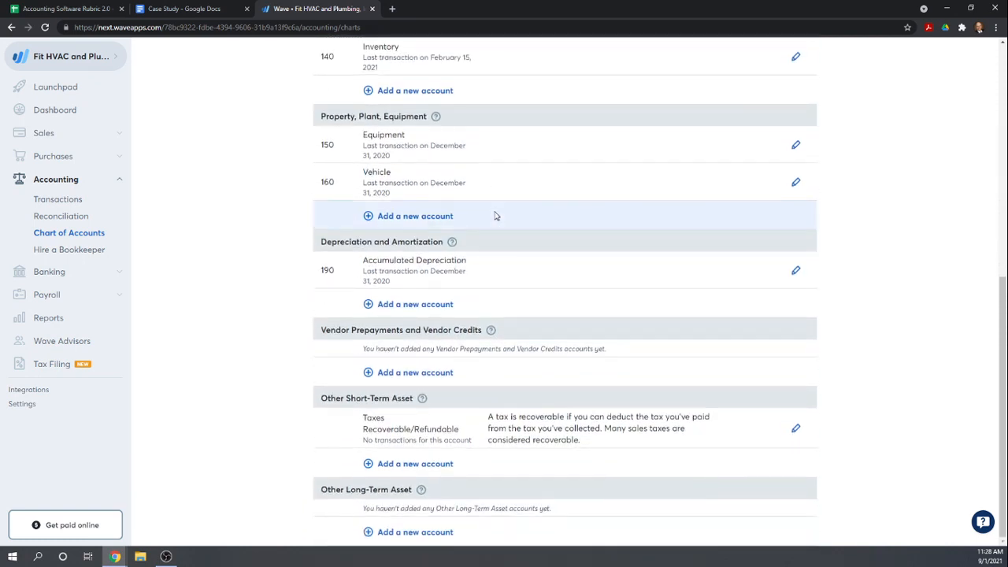
scroll(496, 216, "up", 1)
scroll(675, 232, "up", 1)
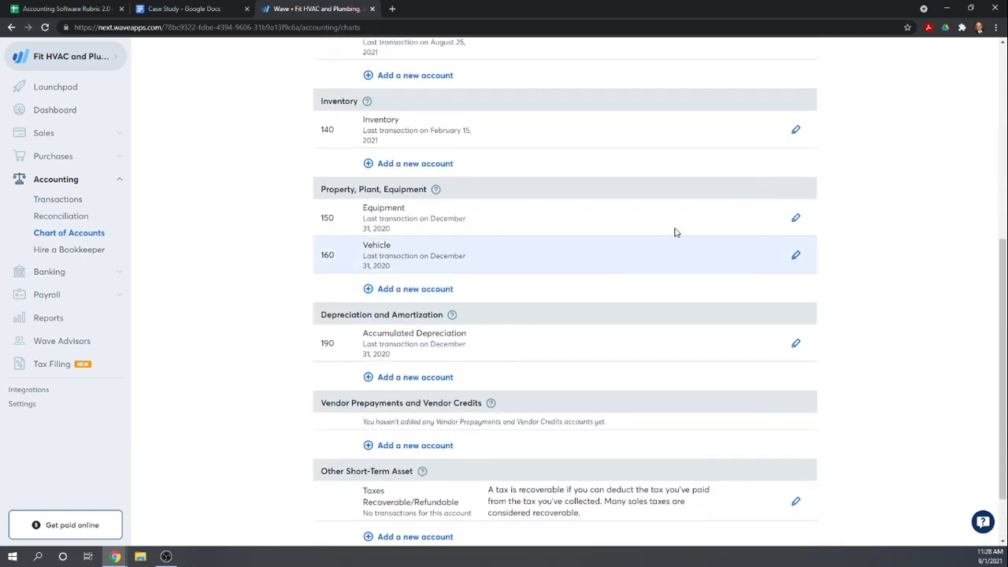
scroll(675, 232, "up", 2)
scroll(675, 231, "down", 3)
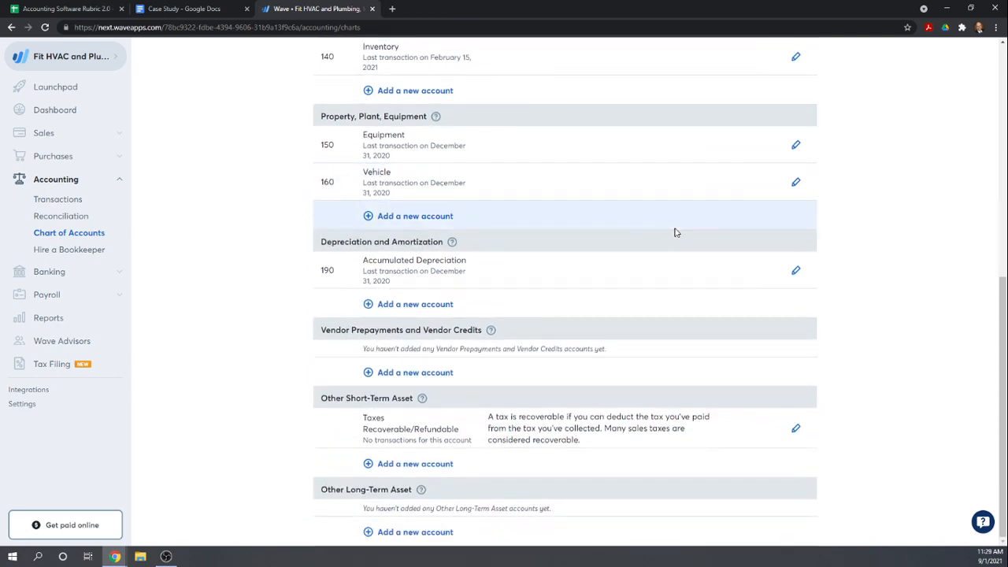
scroll(675, 232, "up", 6)
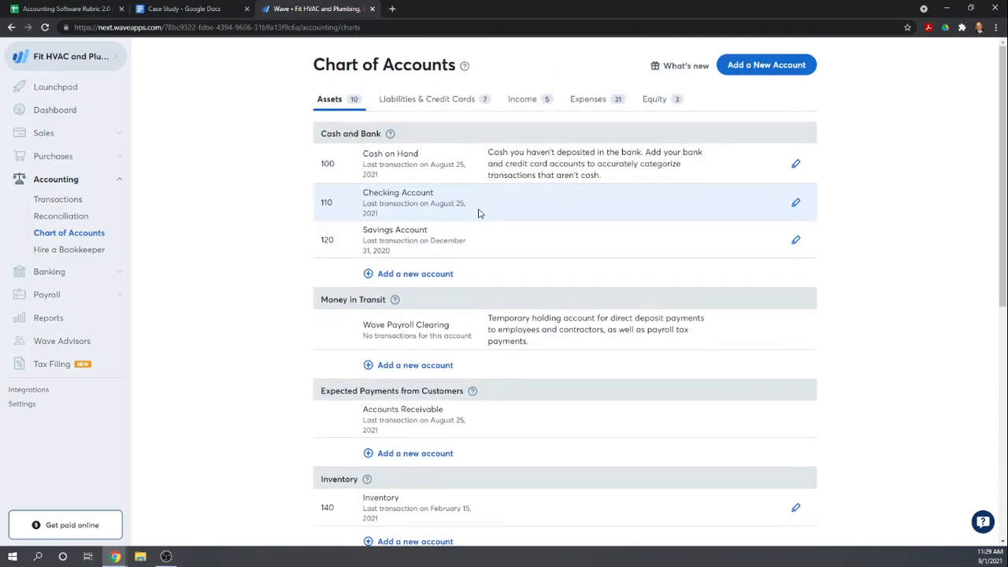
Examine the Liabilities & Credit Cards accounts and view the Credit Card Payable account's settings without changing them
left_click(418, 97)
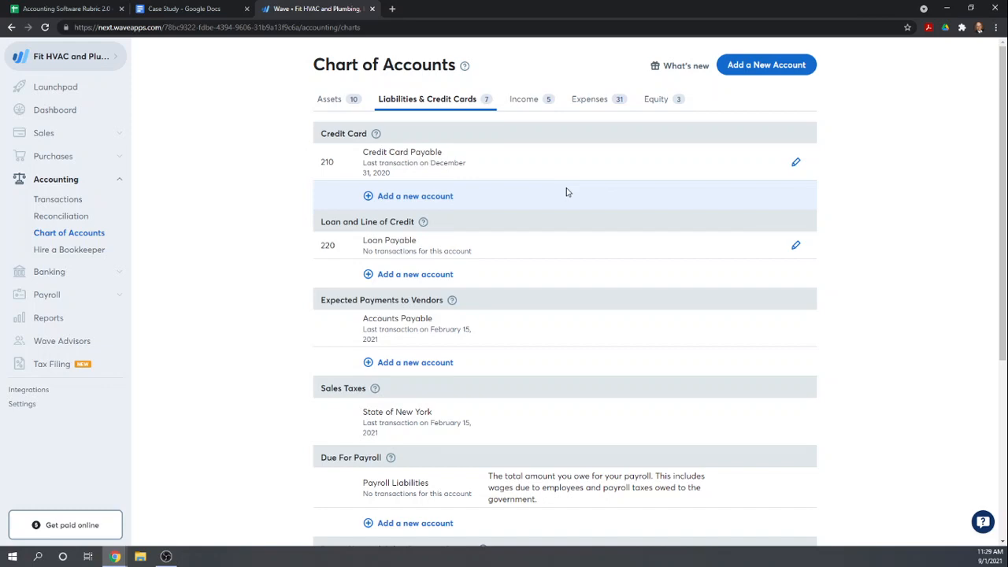
left_click(796, 164)
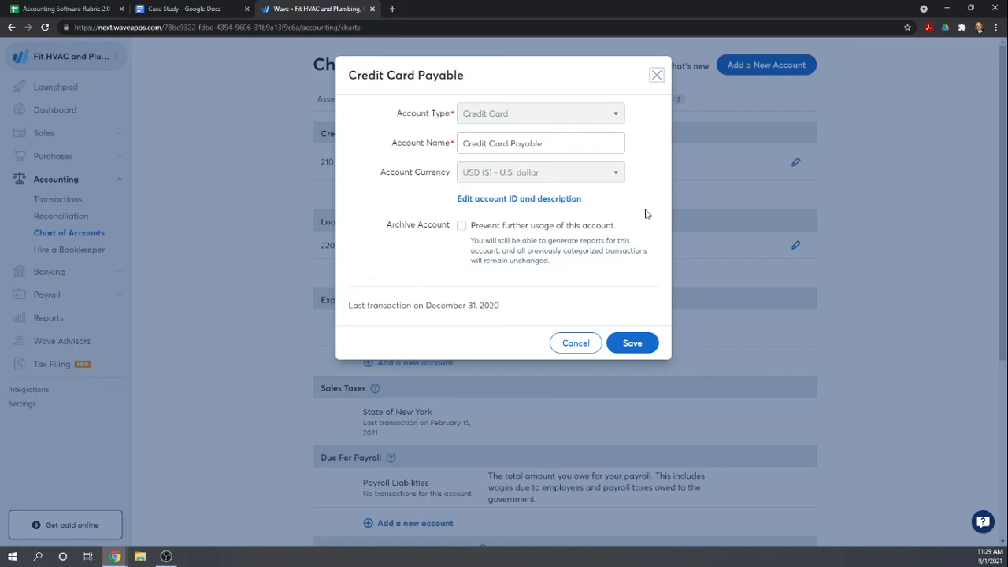
left_click(657, 75)
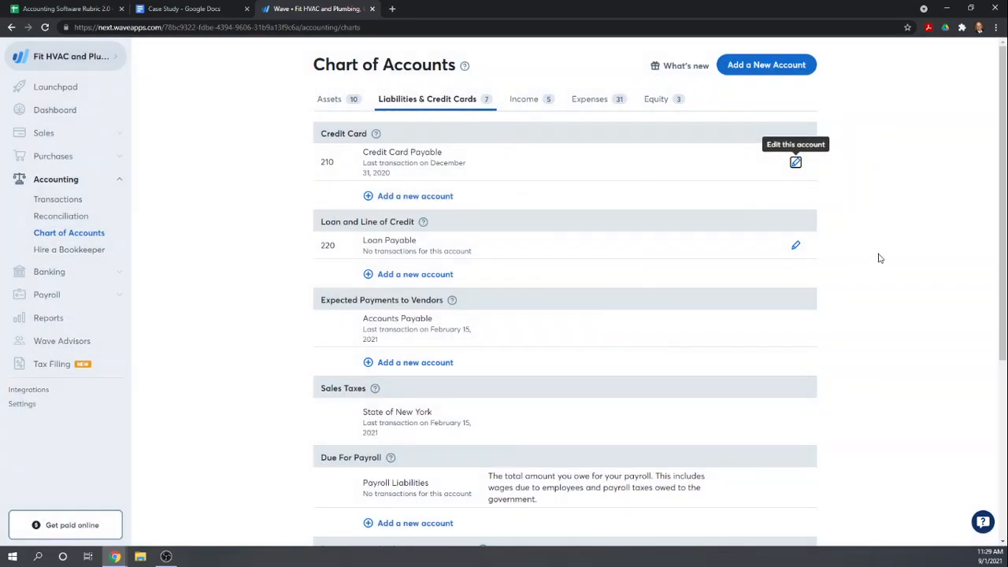
scroll(880, 259, "down", 1)
scroll(881, 258, "up", 1)
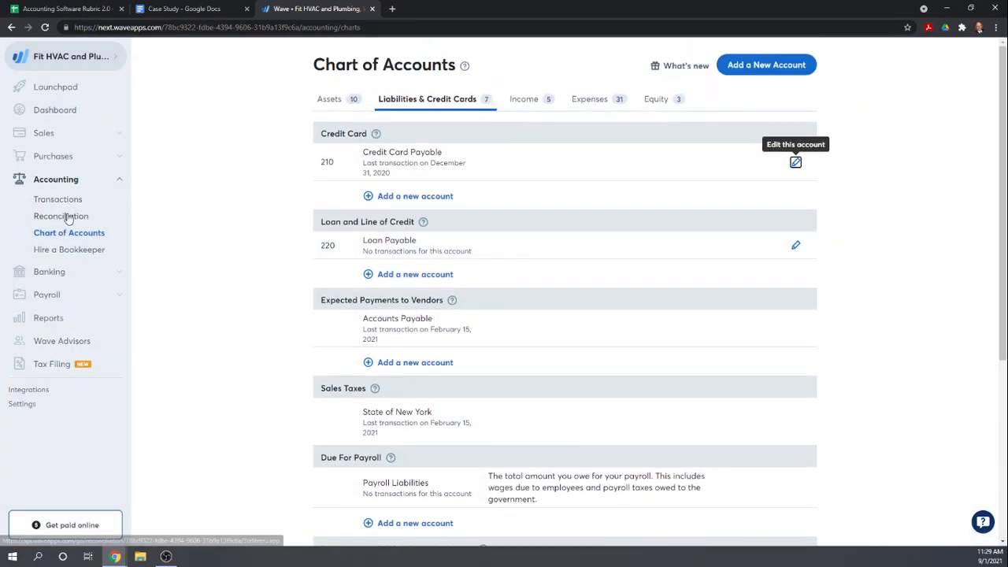
Start a reconciliation for the Credit Card Payable account with an ending balance date of 2021-01-31
left_click(67, 217)
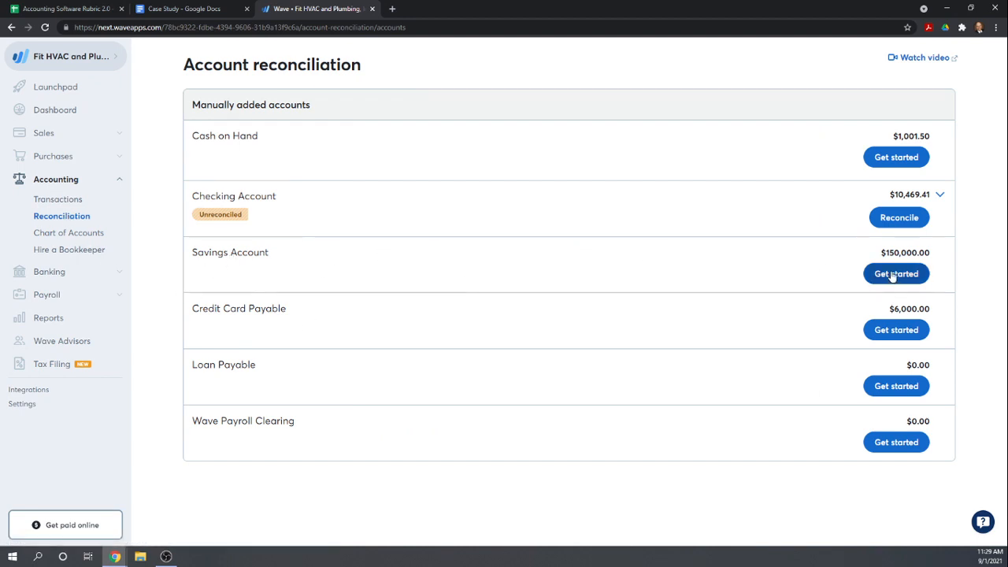
left_click(893, 333)
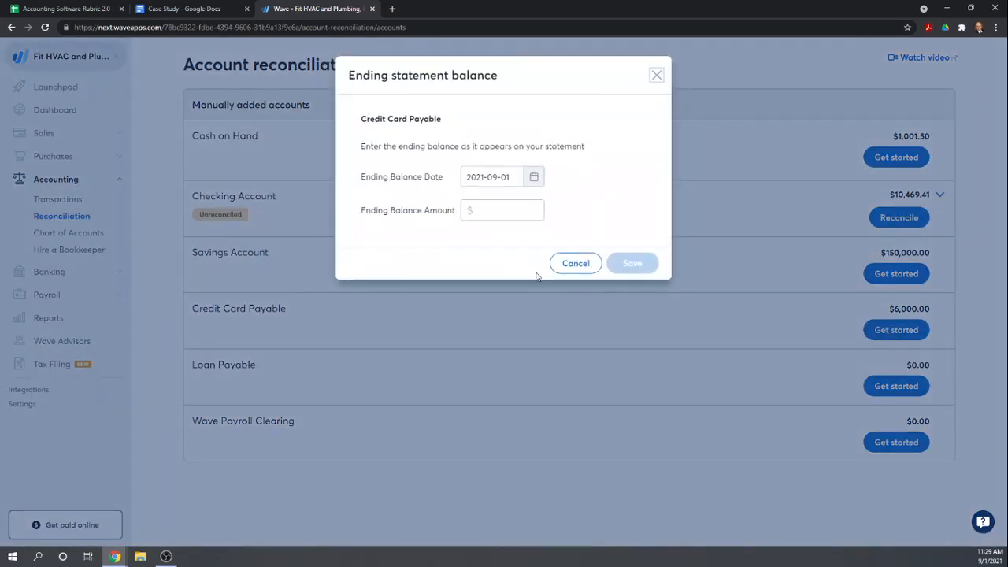
left_click(533, 176)
double_click(478, 211)
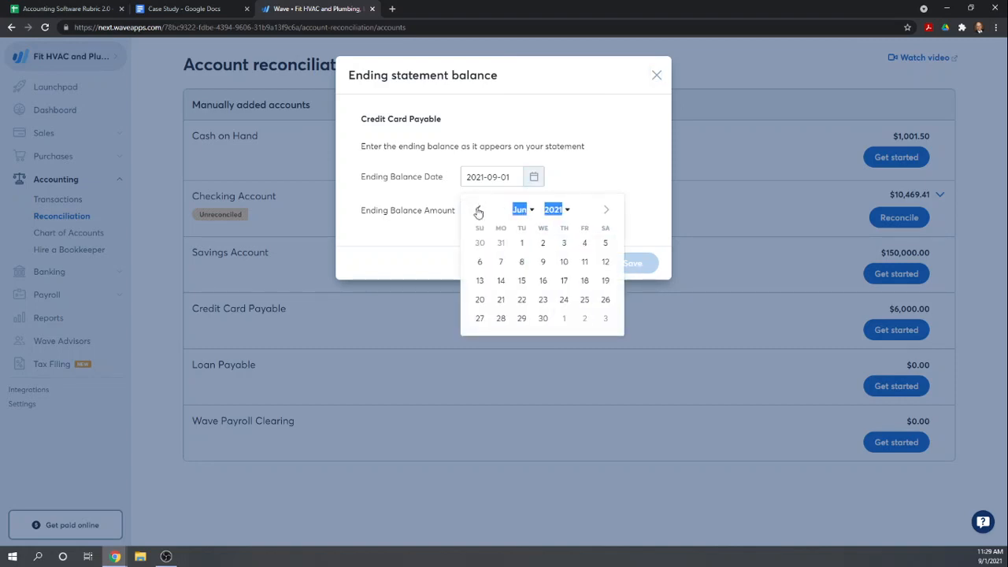
triple_click(478, 211)
left_click(478, 211)
left_click(478, 211)
left_click(478, 211)
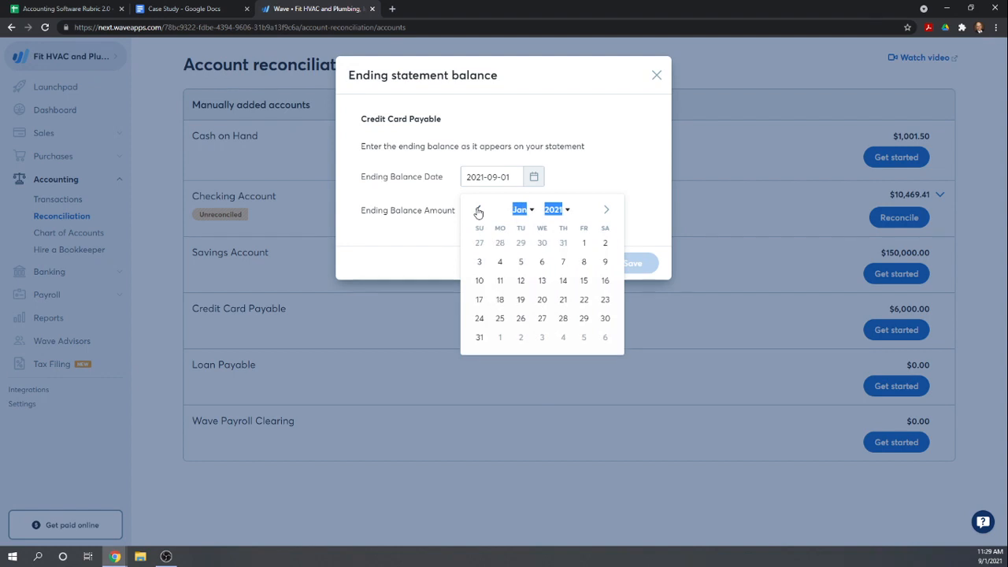
left_click(480, 337)
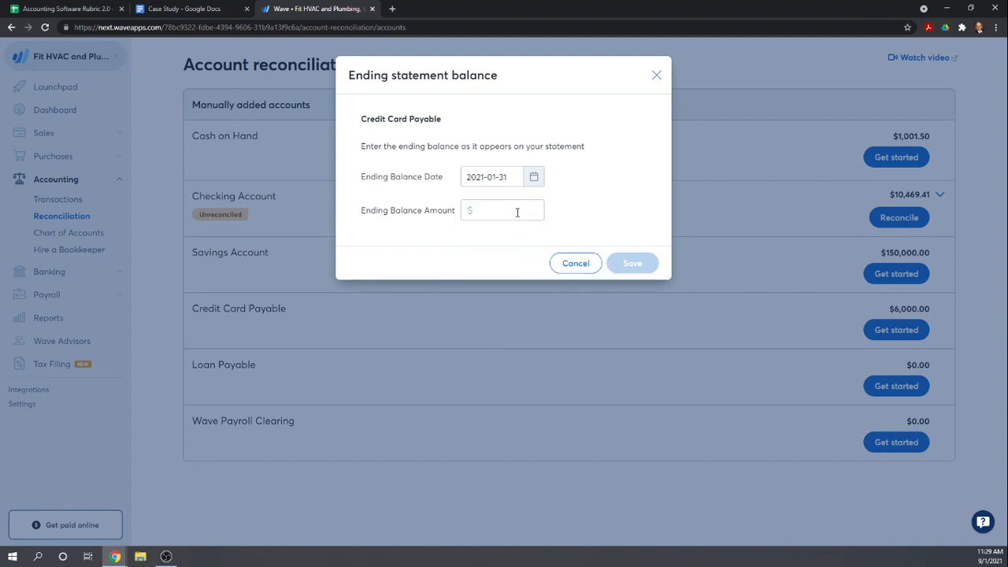
Look up the Credit Card Payable balance in the case study's December 31, 2020 trial balance
left_click(518, 212)
left_click(155, 16)
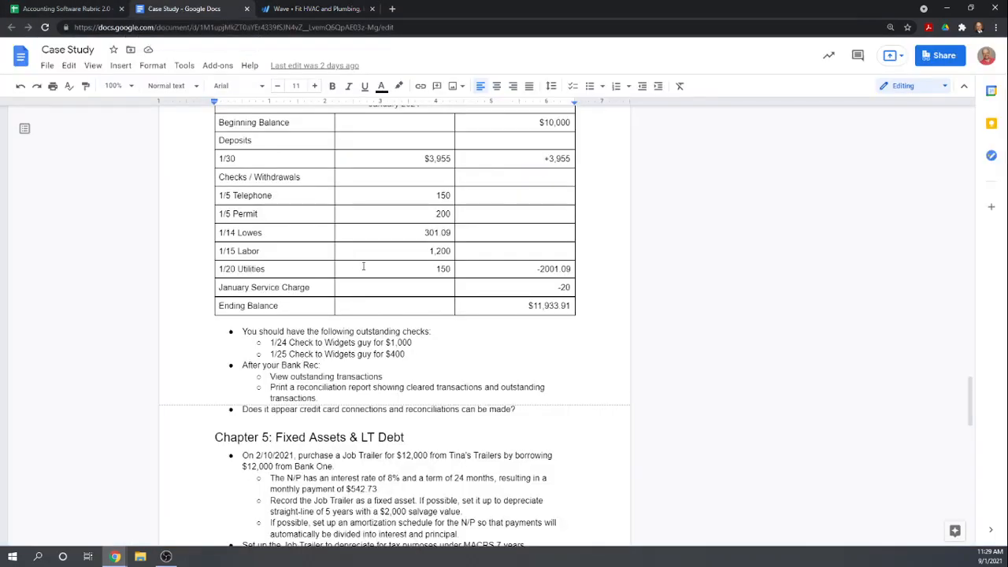
scroll(366, 267, "up", 5)
scroll(372, 269, "up", 20)
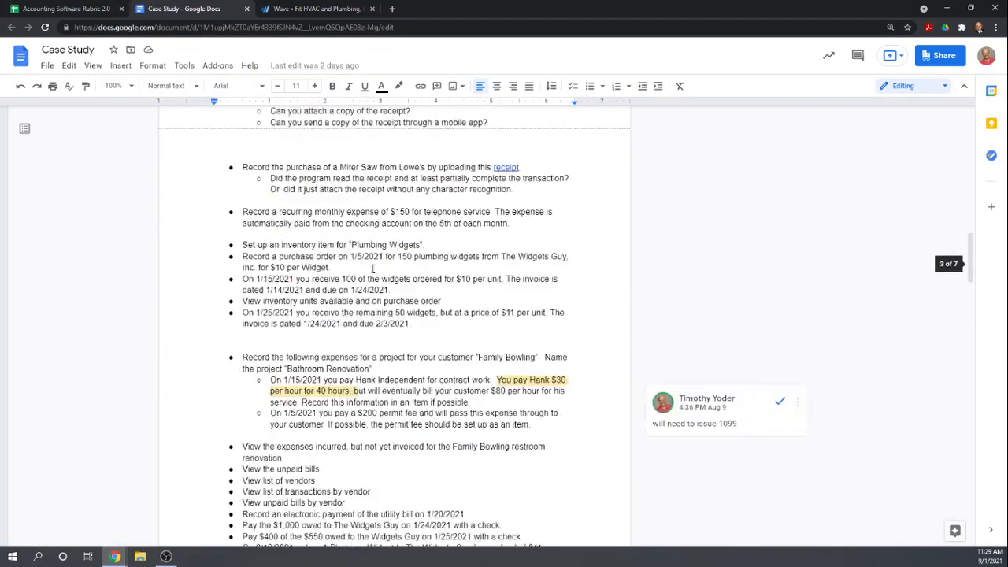
scroll(372, 269, "down", 6)
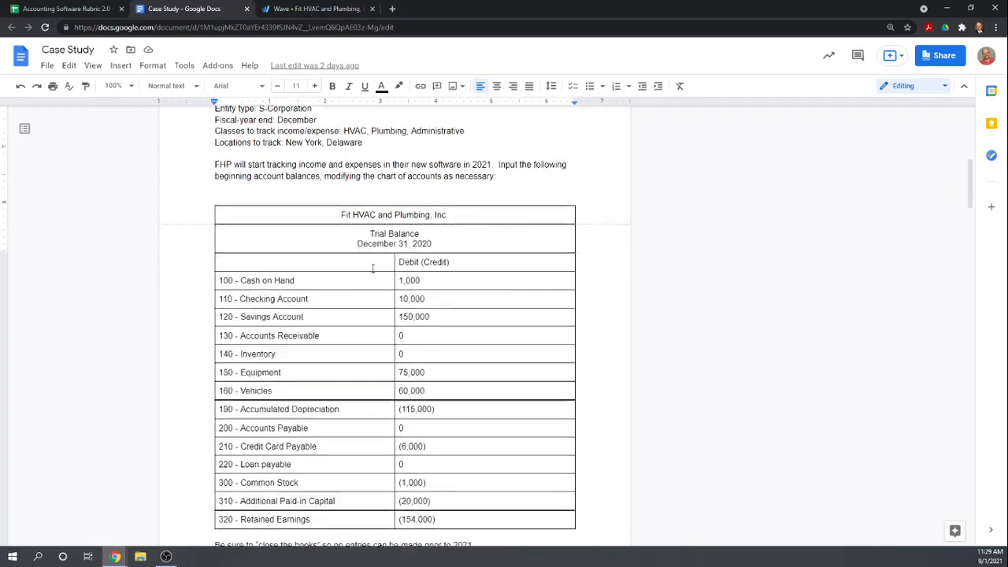
scroll(372, 266, "down", 4)
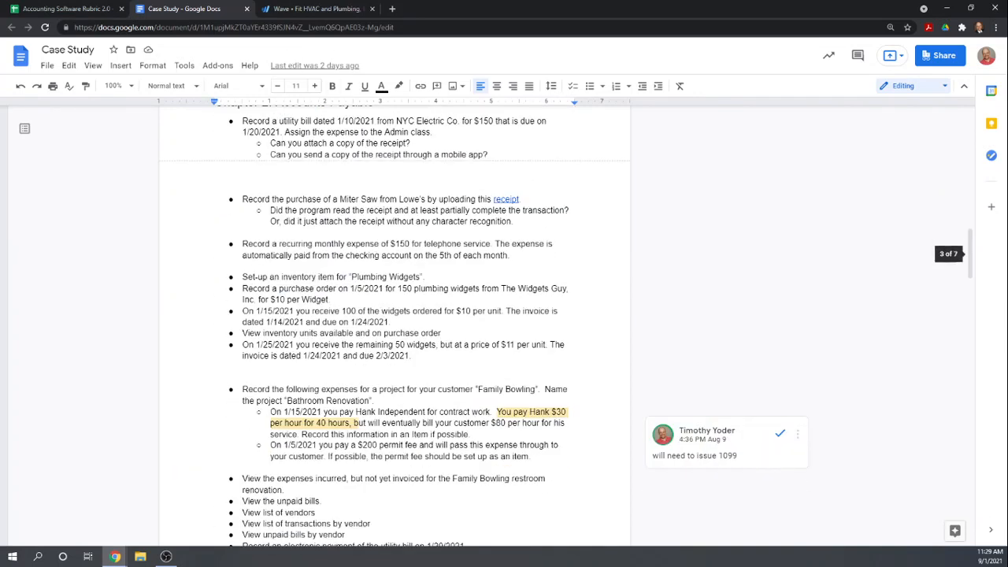
Back in Wave, save $6,000 as the Credit Card Payable ending balance amount and dismiss the completion message
left_click(315, 9)
type("6000")
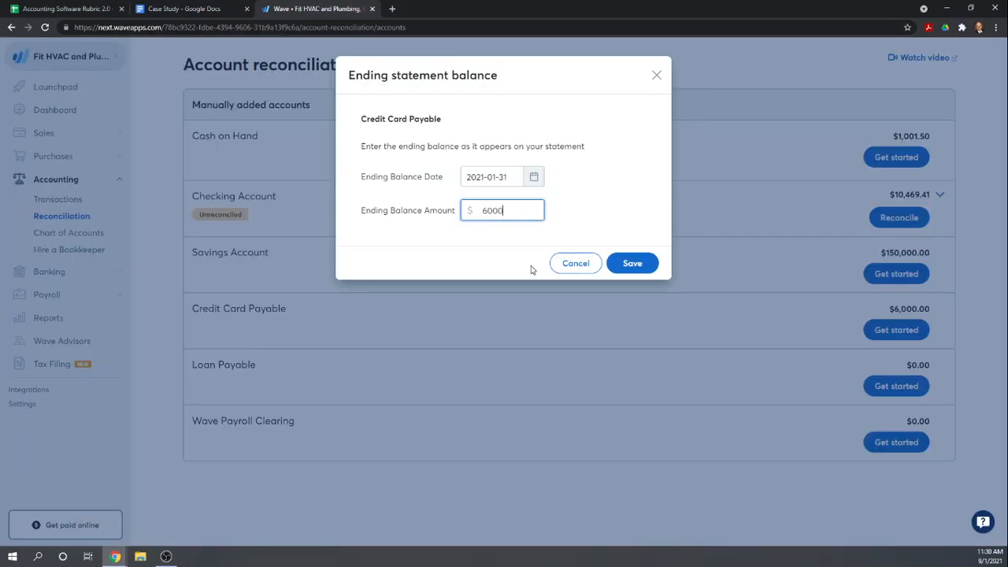
left_click(633, 263)
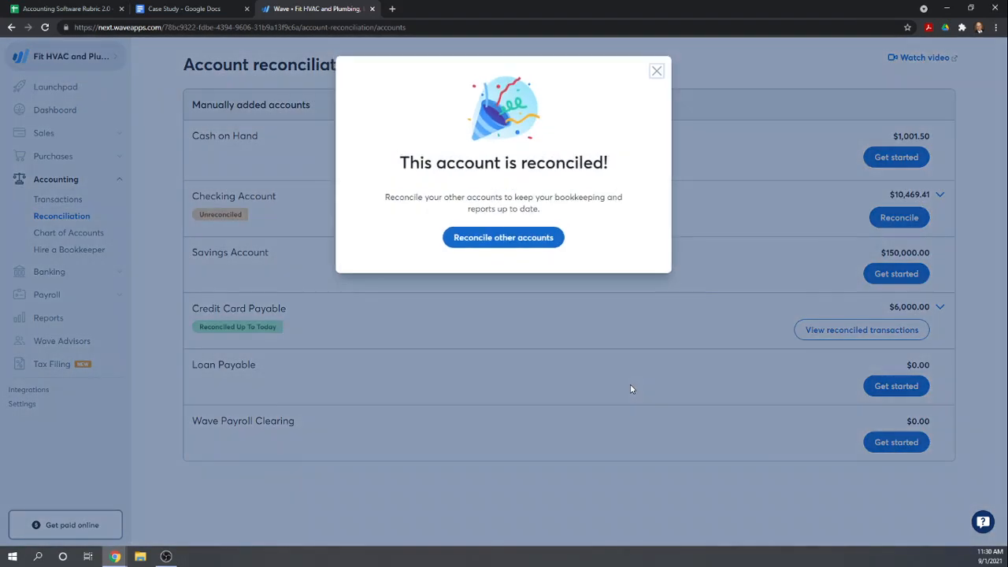
left_click(498, 238)
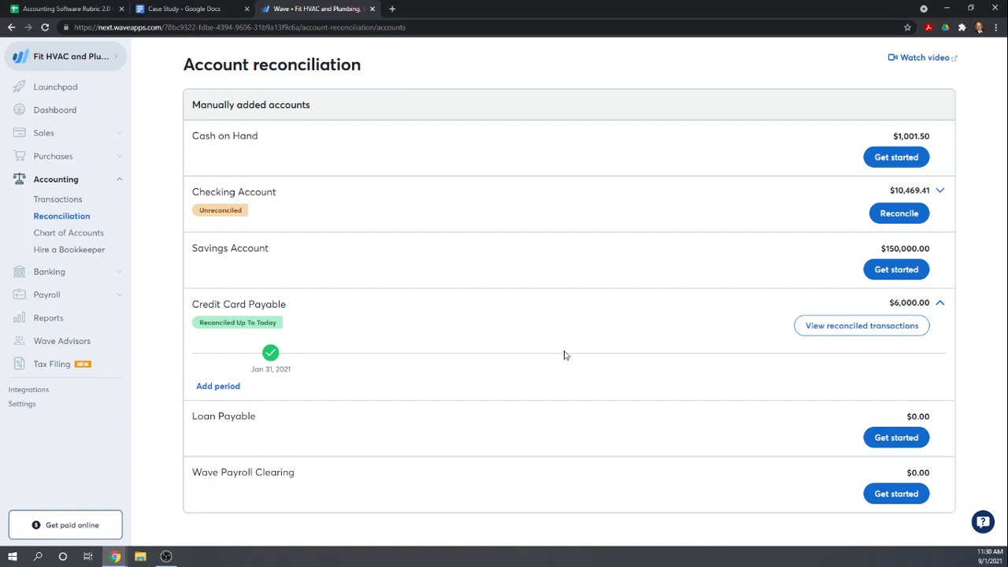
Review Credit Card Payable's reconciled transactions and recheck the bank and credit card connection options on the connected accounts page
left_click(860, 326)
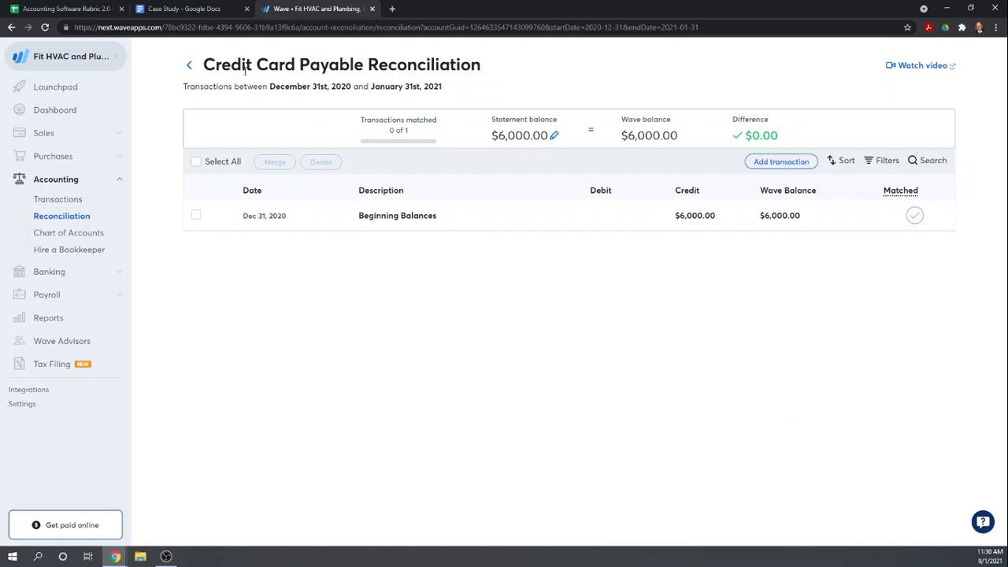
left_click(189, 64)
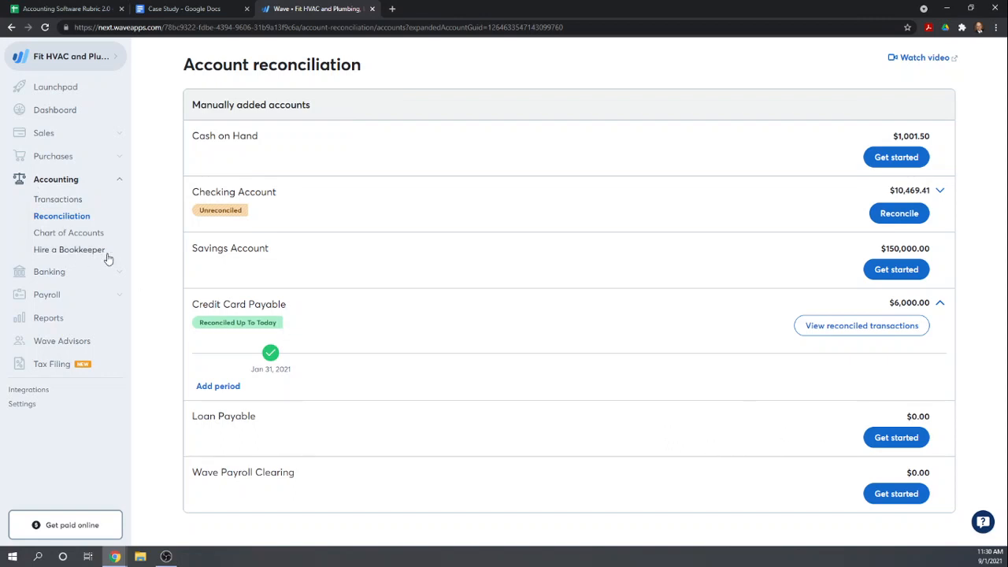
left_click(49, 275)
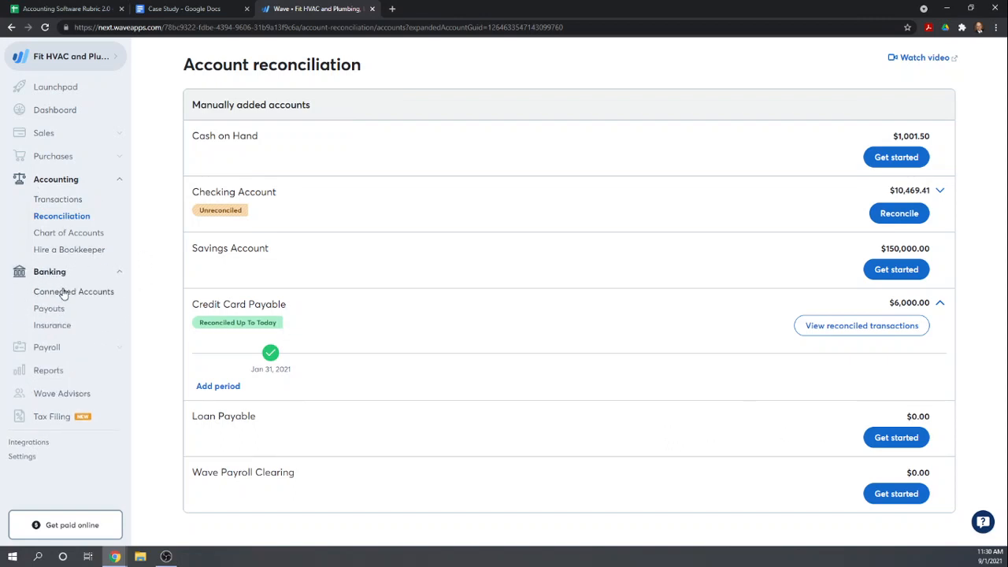
left_click(60, 294)
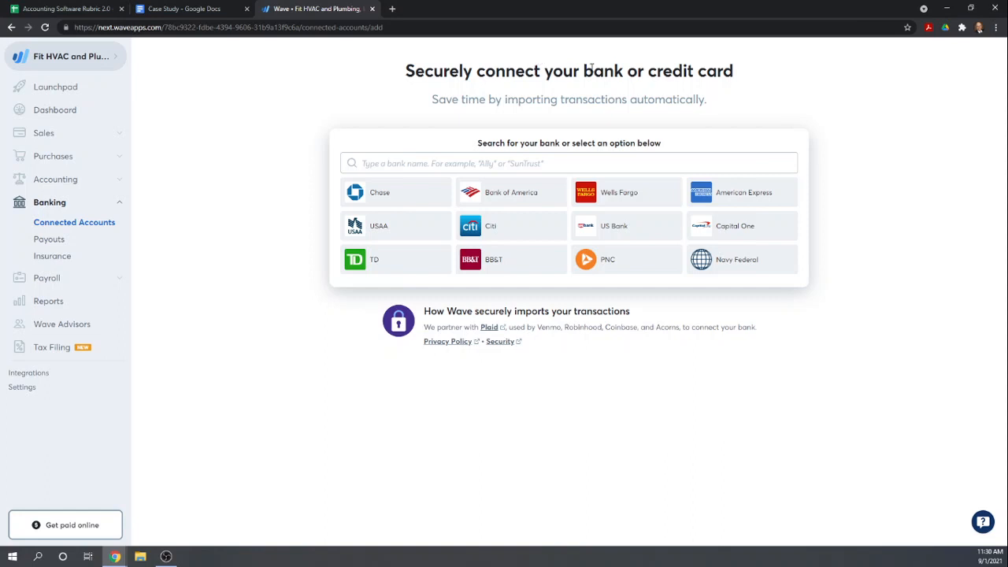
left_click_drag(696, 80, 794, 94)
left_click(806, 100)
In the Accounting Software Rubric's Chapter 4 sheet, score Wave 1 for credit card transfer and reconciliation features
left_click(165, 10)
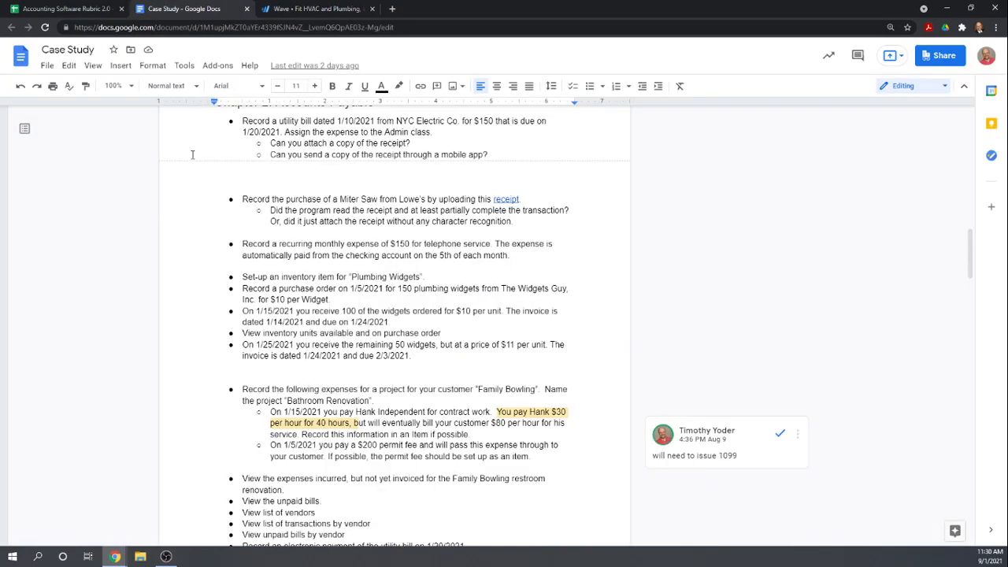
left_click(76, 10)
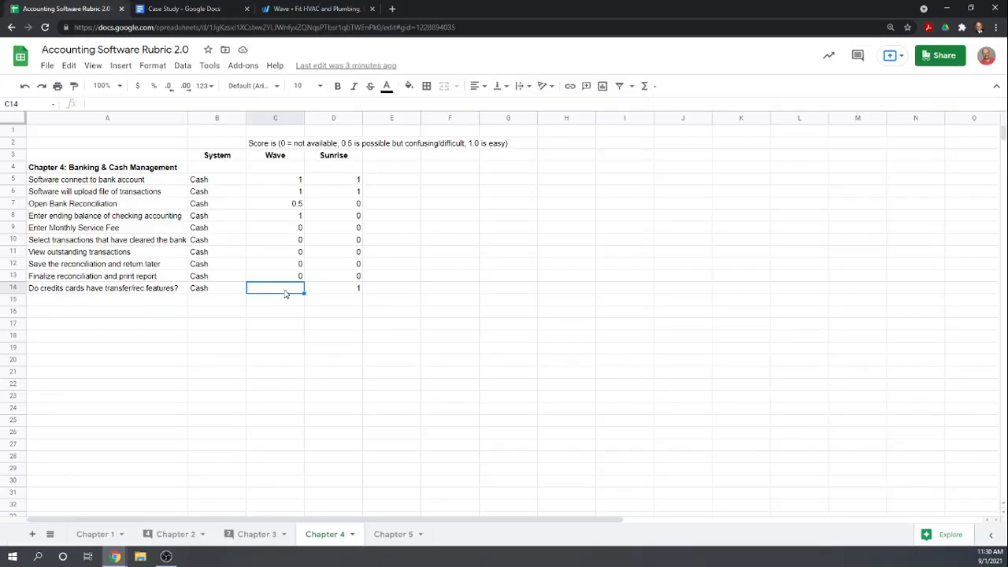
type("1")
key("Return")
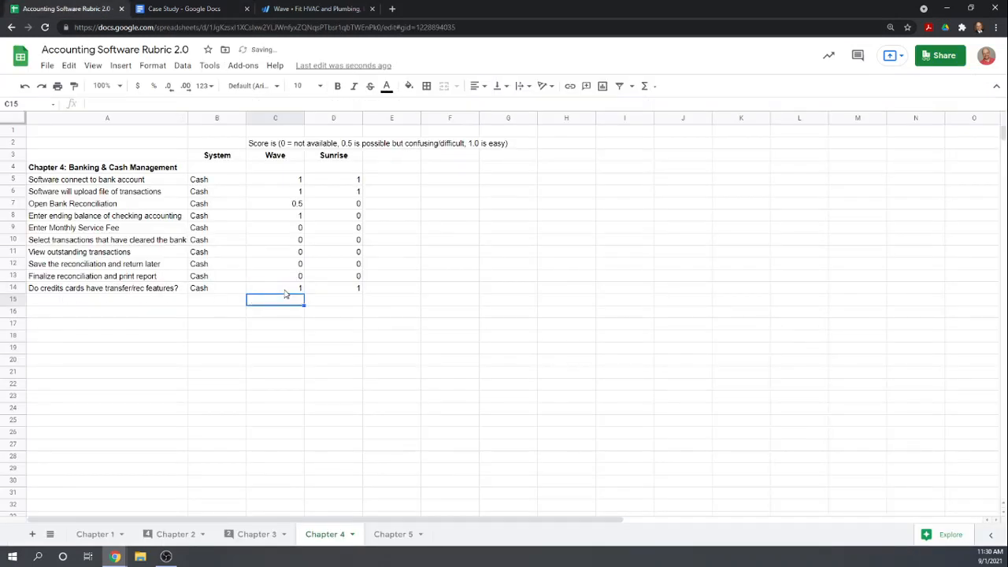